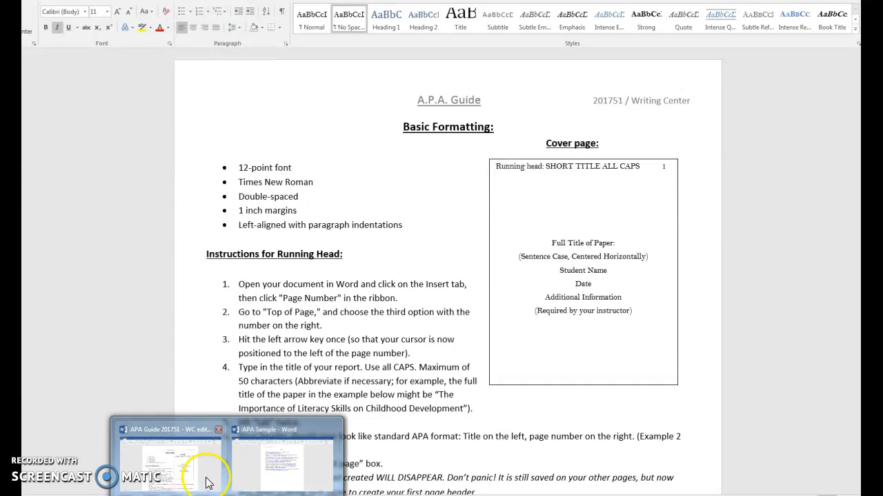
# Step: Switch to the APA Sample document and examine its references page, including the page header and the centered References heading
pyautogui.click(274, 475)
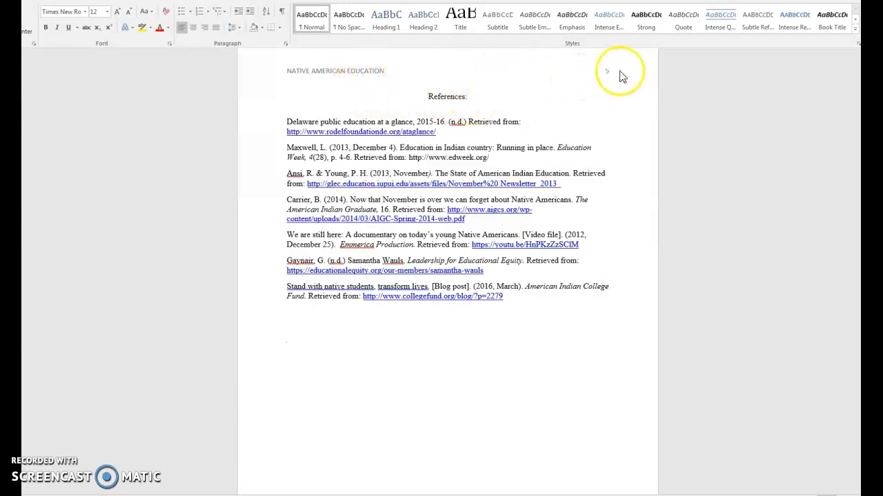
pyautogui.scroll(2, 585, 79)
pyautogui.scroll(8, 586, 79)
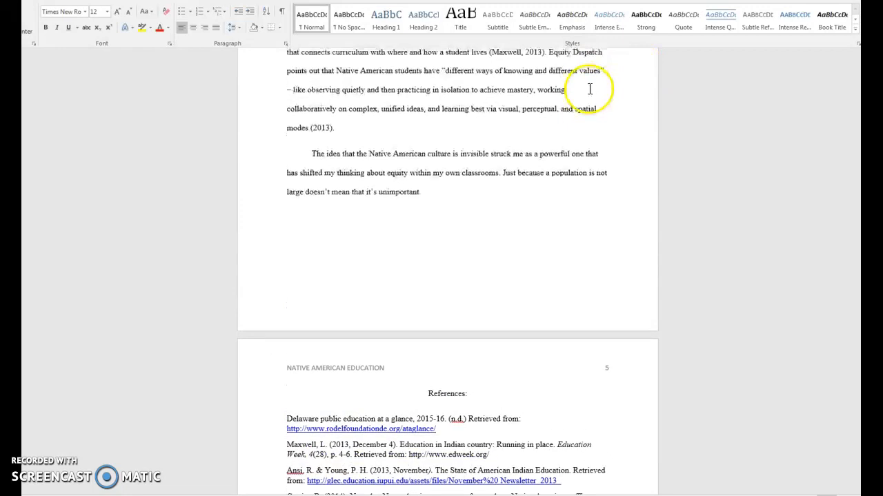
pyautogui.scroll(-8, 590, 89)
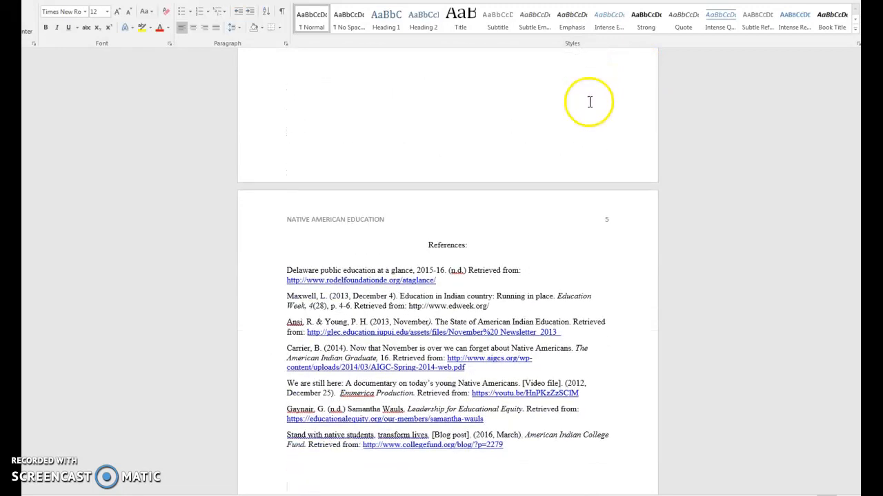
pyautogui.scroll(-3, 589, 106)
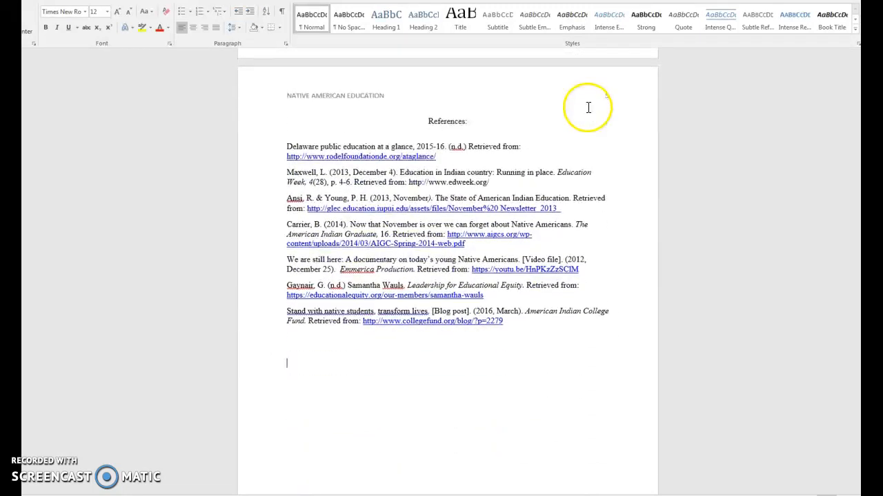
pyautogui.moveTo(471, 96); pyautogui.dragTo(429, 97)
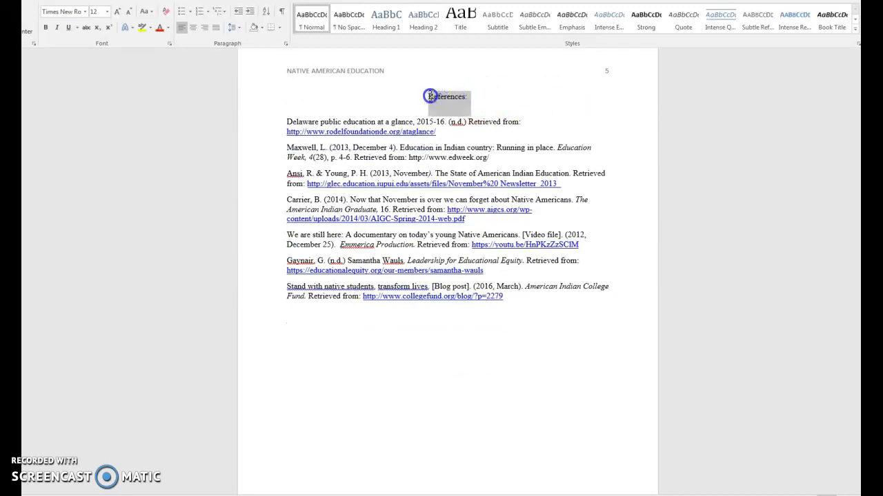
pyautogui.click(475, 102)
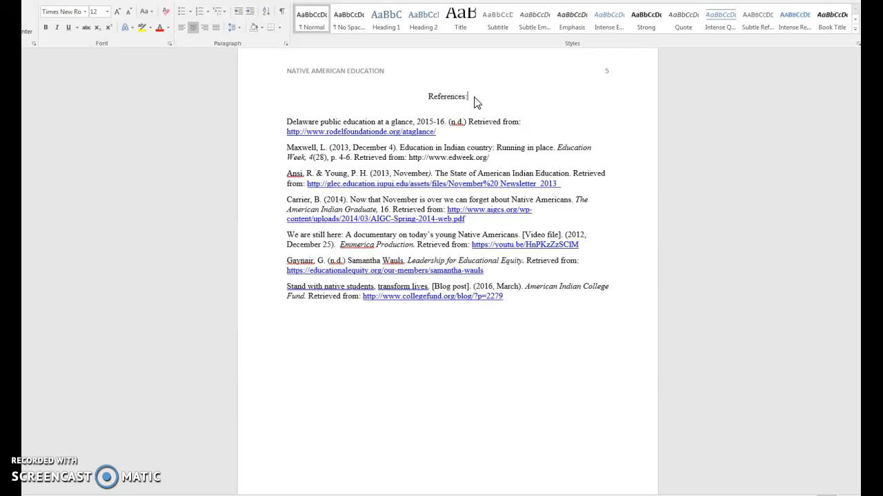
# Step: Set the line spacing of the References heading and all reference entries to 2.0
pyautogui.click(289, 108)
pyautogui.moveTo(287, 122)
pyautogui.mouseDown()
pyautogui.moveTo(473, 299)
pyautogui.moveTo(522, 304)
pyautogui.moveTo(282, 114)
pyautogui.mouseUp()
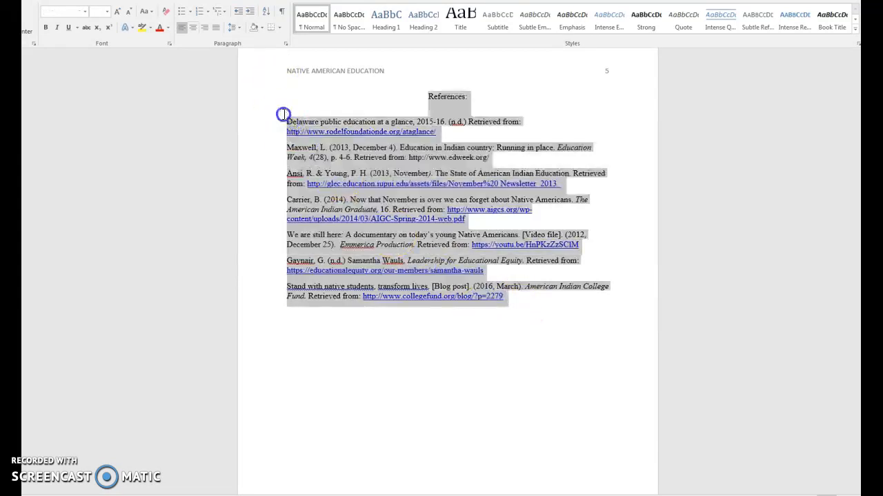
pyautogui.click(234, 27)
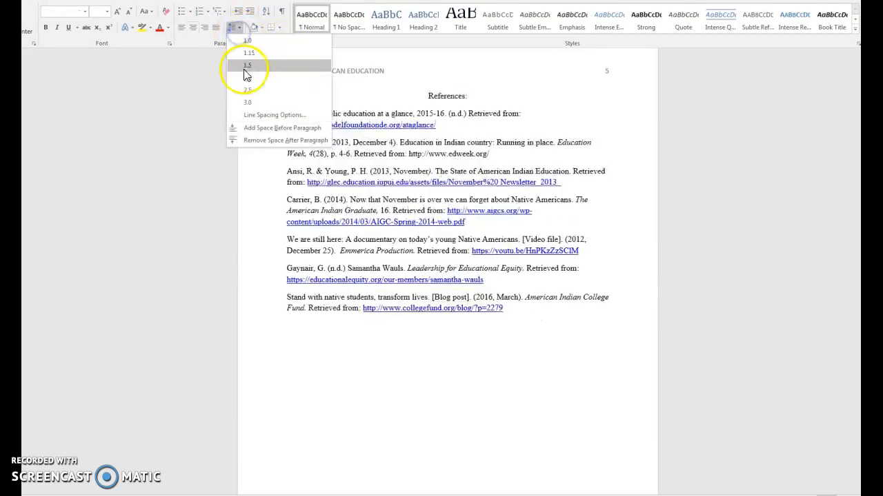
pyautogui.click(245, 76)
pyautogui.click(618, 257)
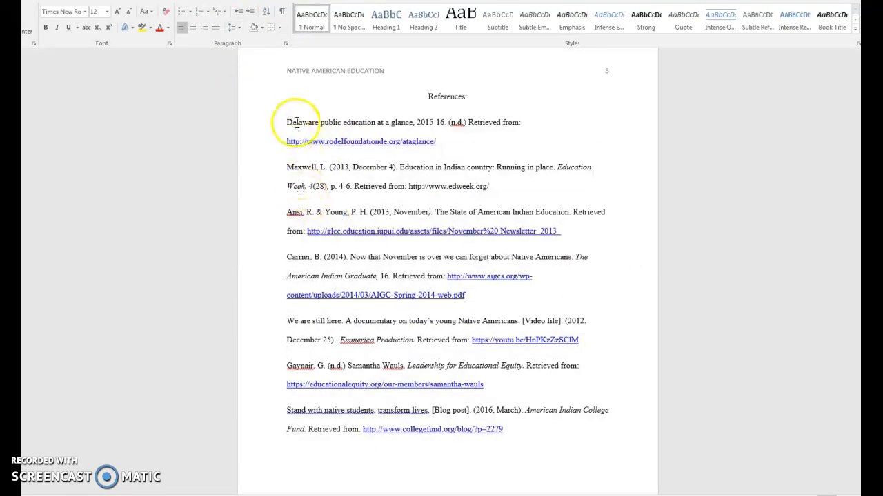
# Step: Sort all the reference entries alphabetically by paragraph in ascending order, leaving out the References heading
pyautogui.moveTo(287, 123); pyautogui.dragTo(510, 431)
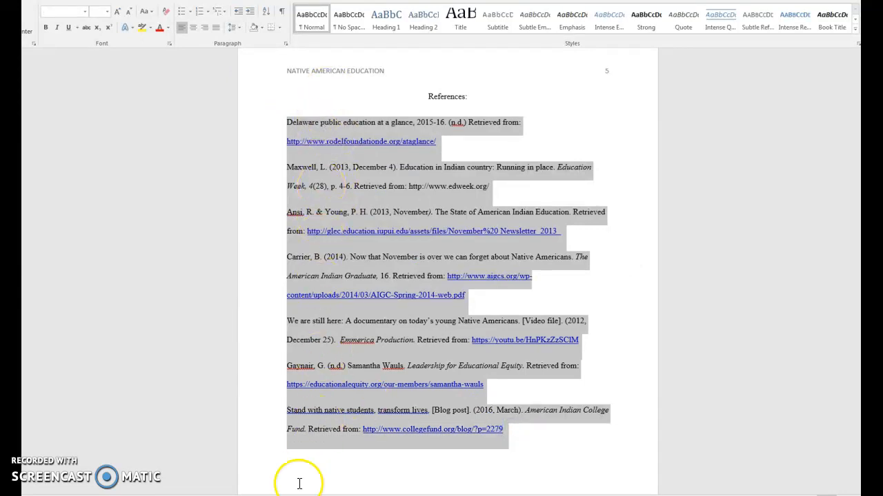
pyautogui.click(266, 10)
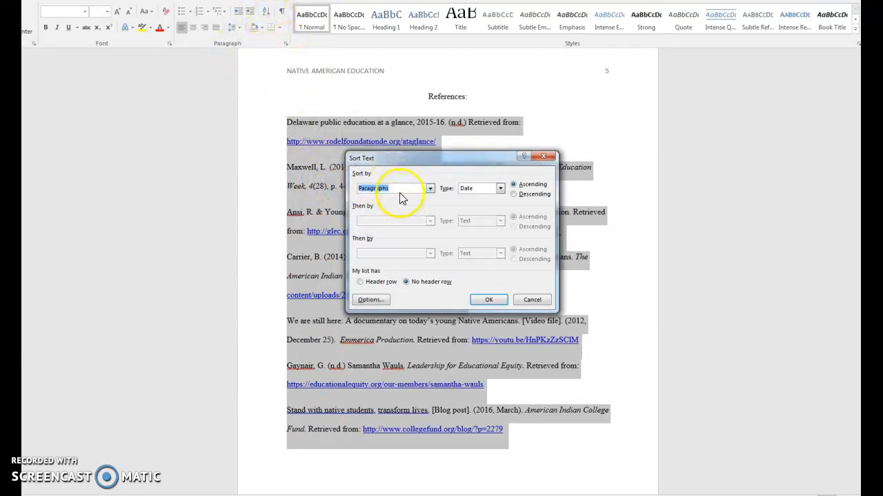
pyautogui.click(491, 299)
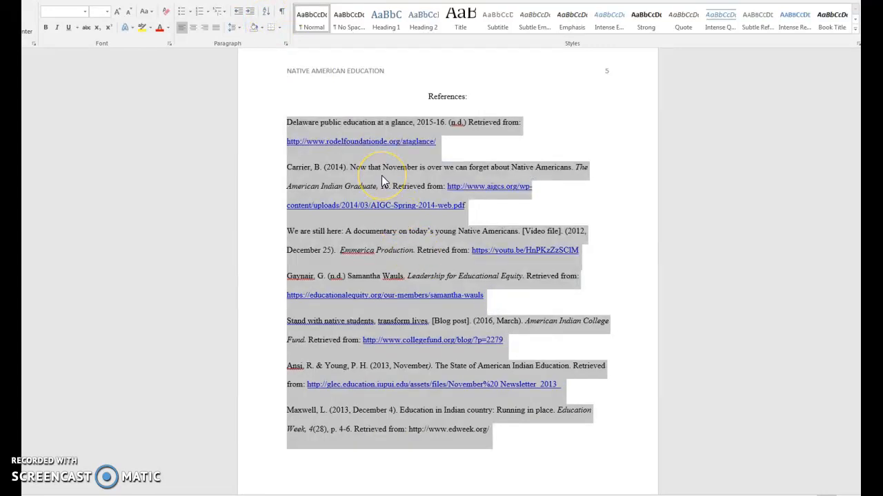
pyautogui.click(265, 11)
pyautogui.click(484, 299)
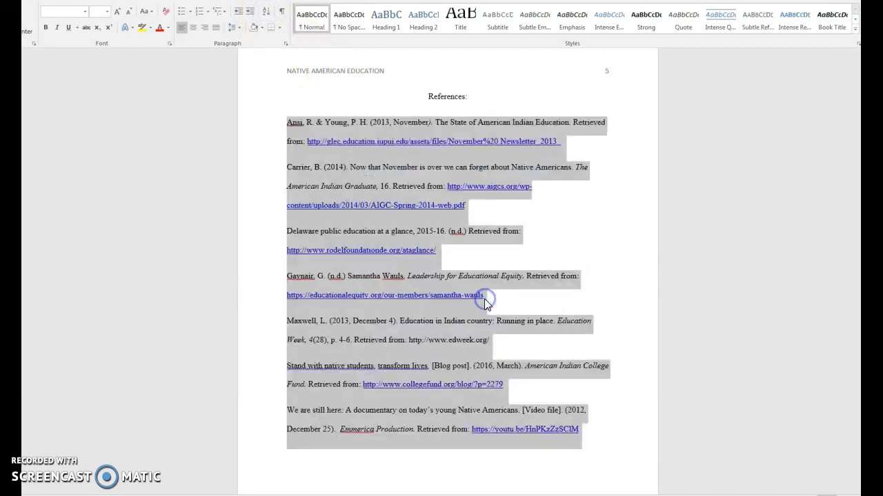
pyautogui.click(641, 290)
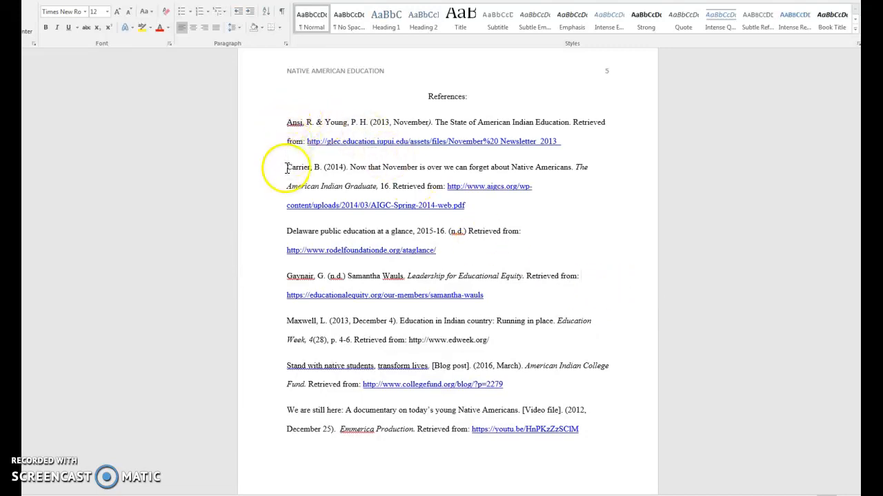
# Step: Apply a 0.5" hanging indent to all the reference entries
pyautogui.moveTo(591, 436); pyautogui.dragTo(256, 131)
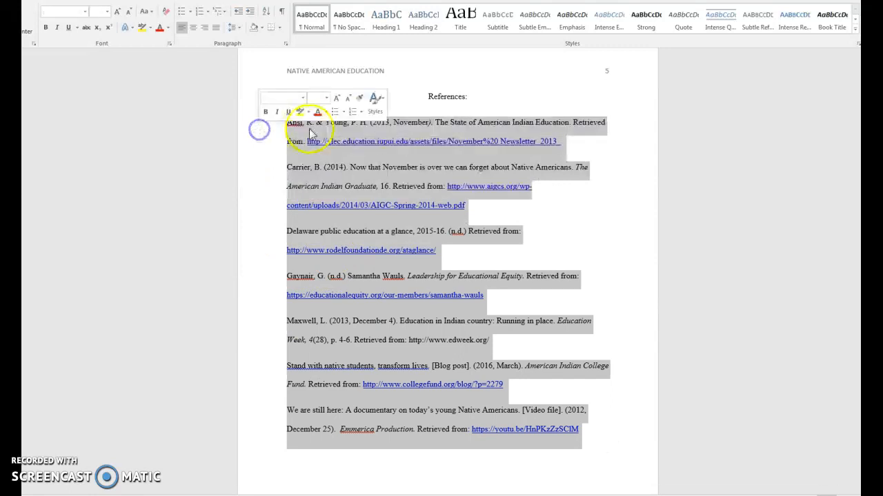
pyautogui.click(285, 42)
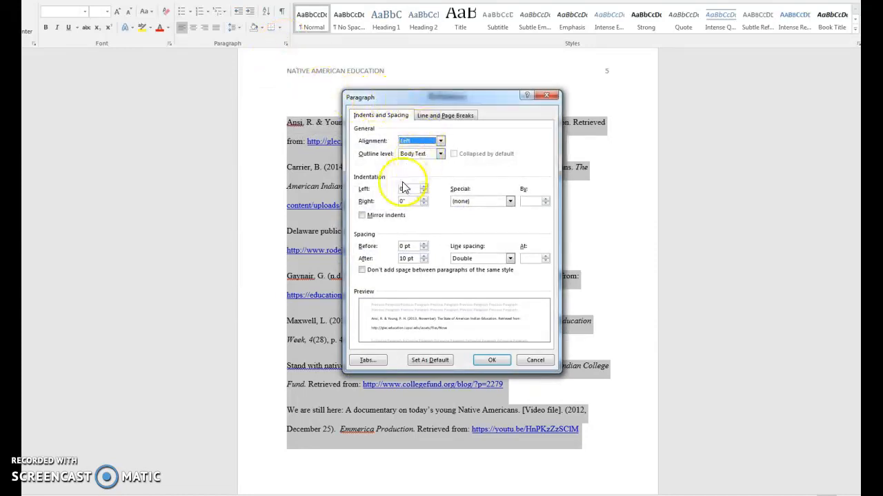
pyautogui.click(503, 201)
pyautogui.click(491, 226)
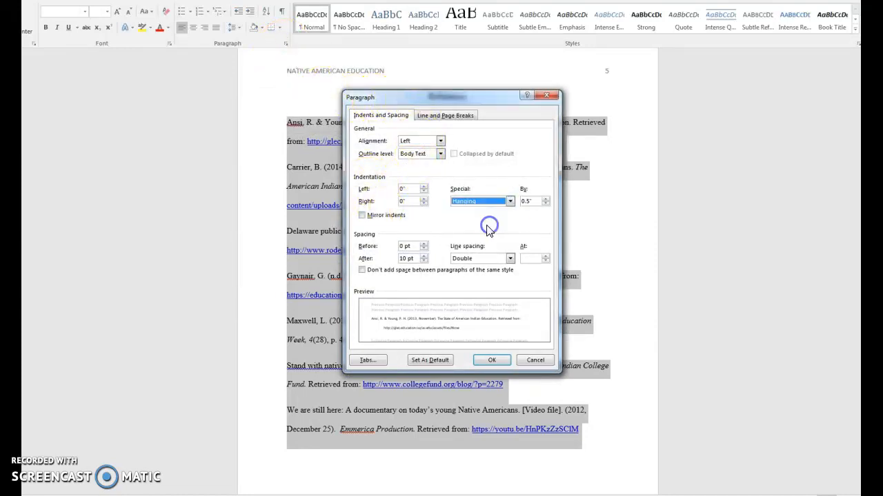
pyautogui.click(490, 361)
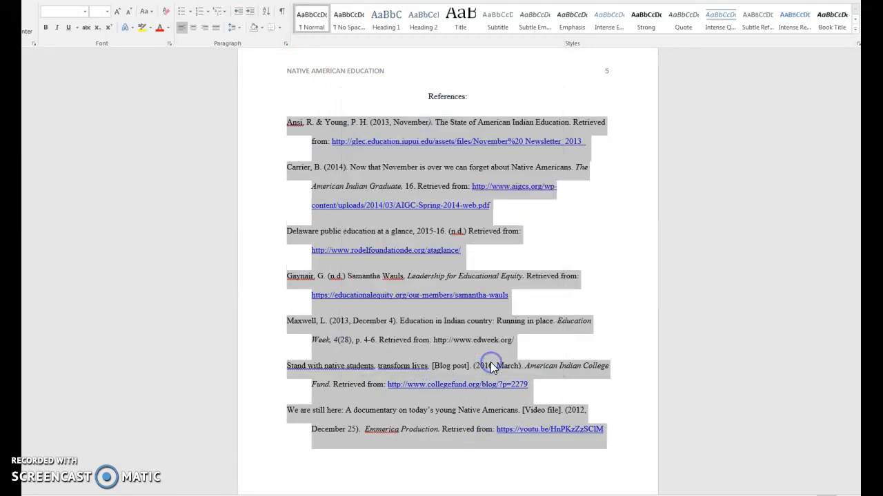
pyautogui.click(594, 322)
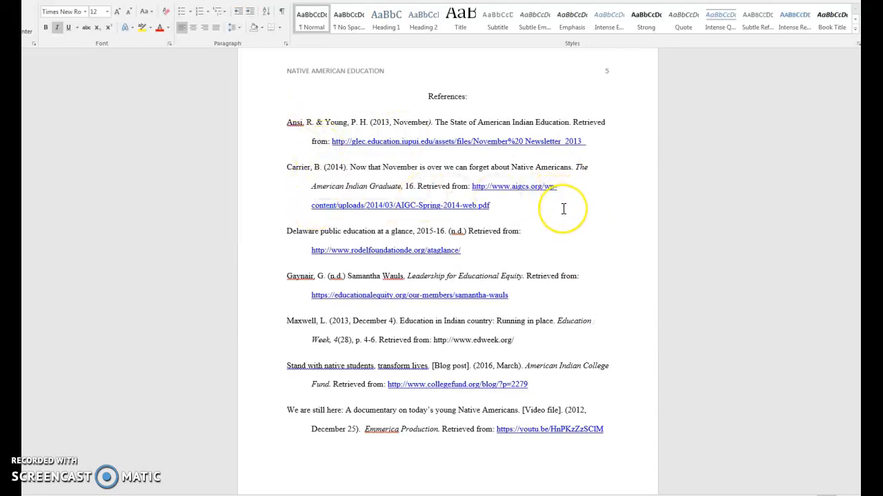
pyautogui.click(290, 187)
pyautogui.click(519, 210)
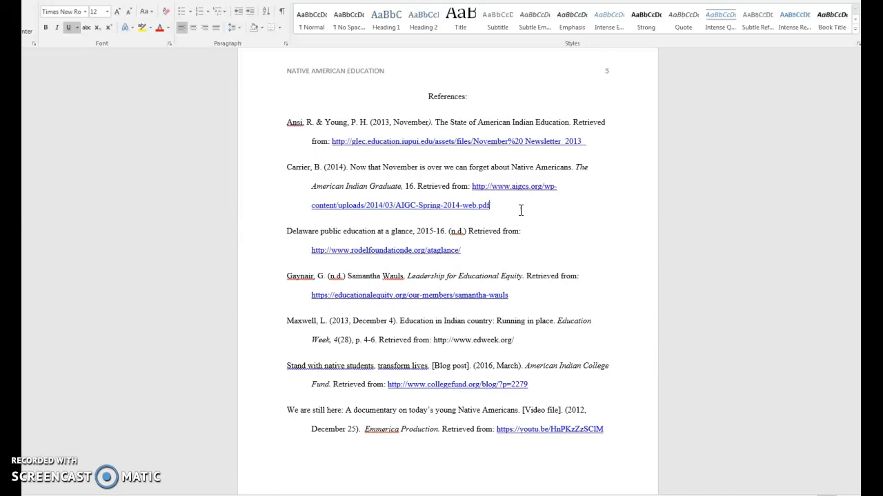
pyautogui.click(532, 208)
pyautogui.click(553, 213)
# Step: Replace the "&" between the two authors of the first reference with "and", and change it back to "&"
pyautogui.moveTo(290, 122); pyautogui.dragTo(301, 129)
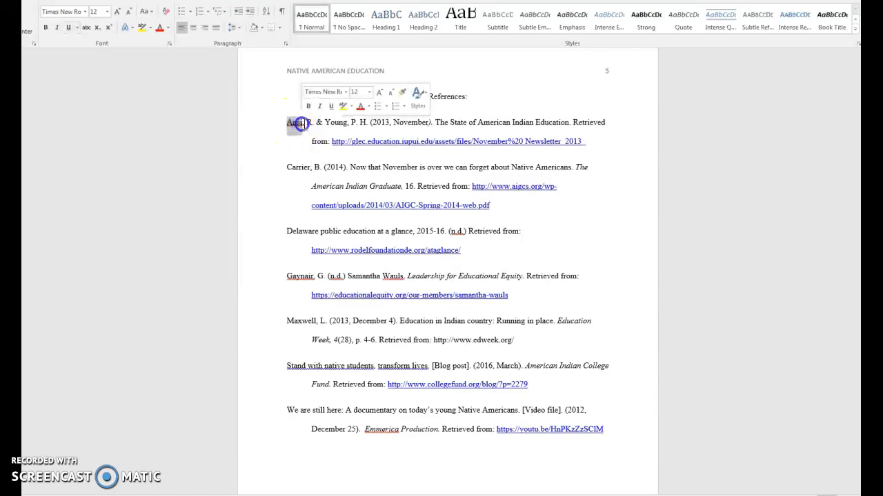
pyautogui.click(311, 123)
pyautogui.write('.')
pyautogui.click(322, 123)
pyautogui.doubleClick(322, 122)
pyautogui.write('and')
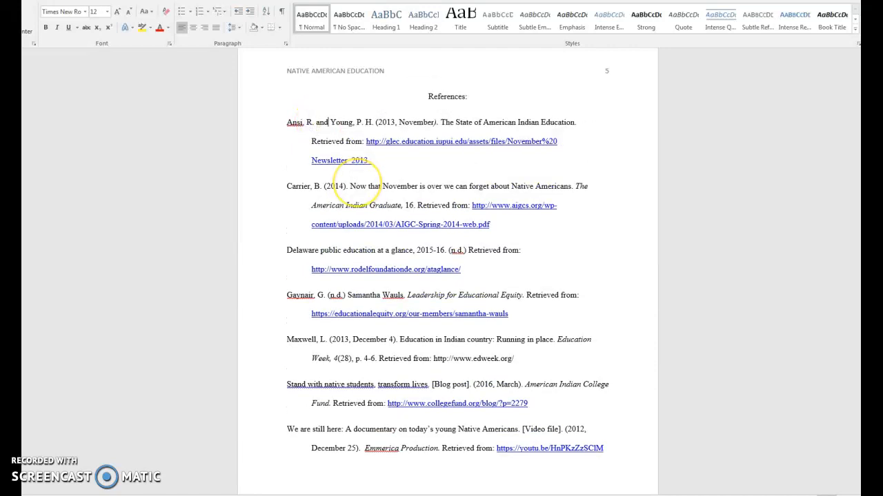
pyautogui.press('BackSpace')
pyautogui.press('BackSpace')
pyautogui.press('BackSpace')
pyautogui.write('&')
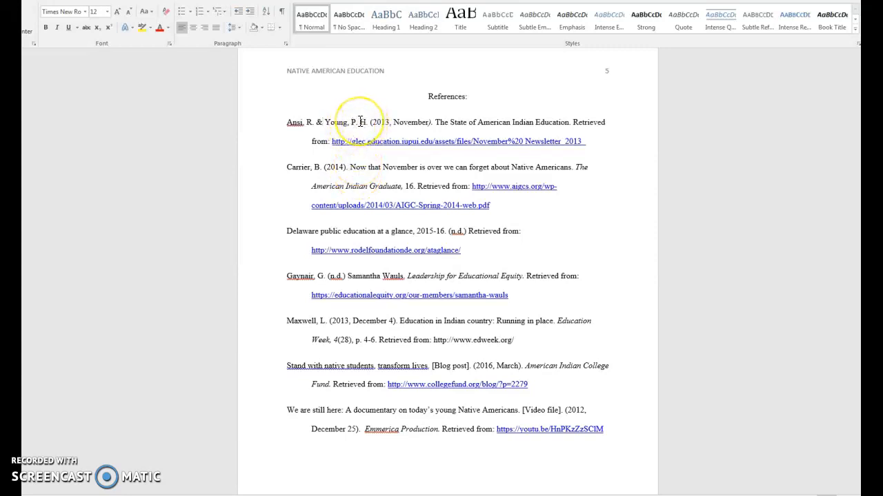
# Step: Examine the publication dates in the reference entries, comparing year-only, year-and-month and full-date formats and their punctuation
pyautogui.click(286, 124)
pyautogui.click(369, 123)
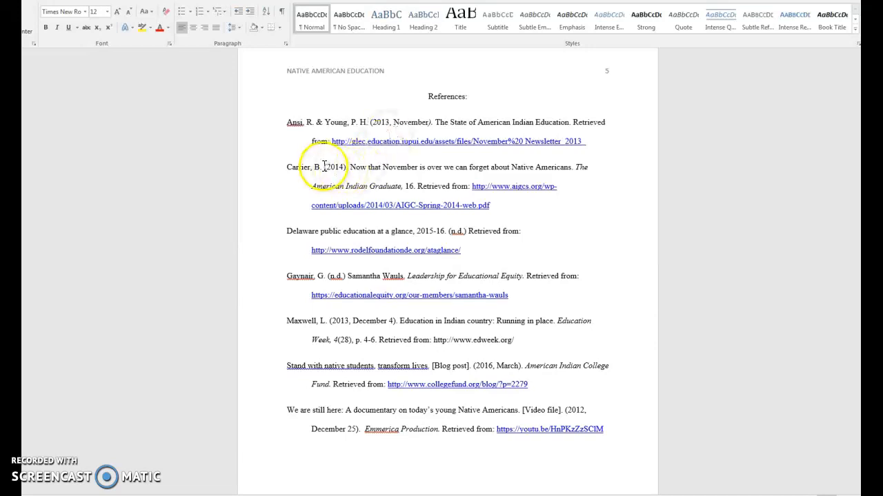
pyautogui.moveTo(342, 167); pyautogui.dragTo(347, 168)
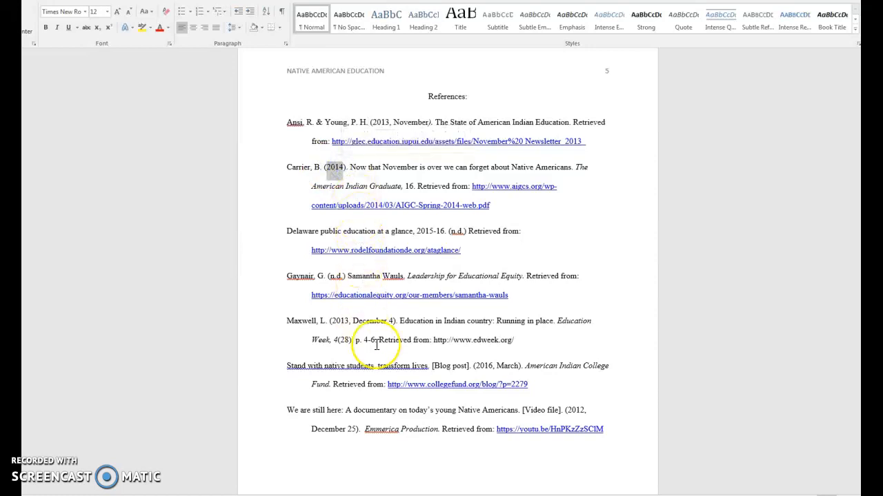
pyautogui.moveTo(473, 366); pyautogui.dragTo(513, 375)
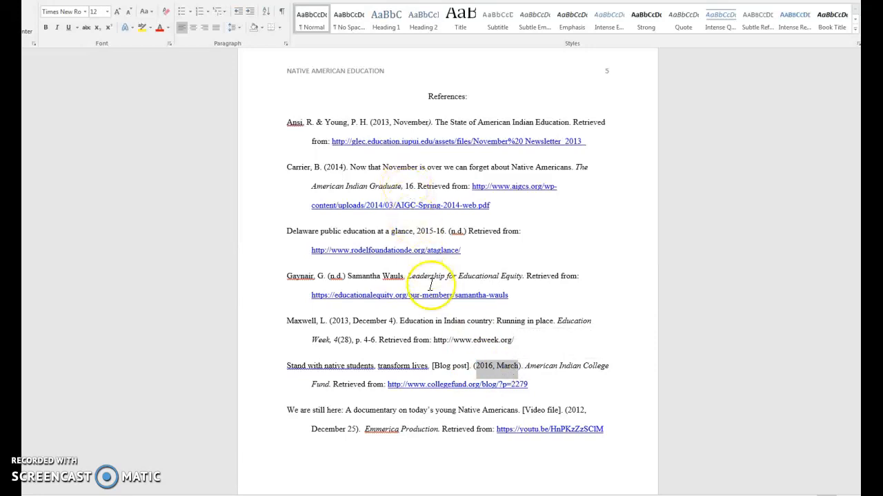
pyautogui.moveTo(331, 322); pyautogui.dragTo(394, 322)
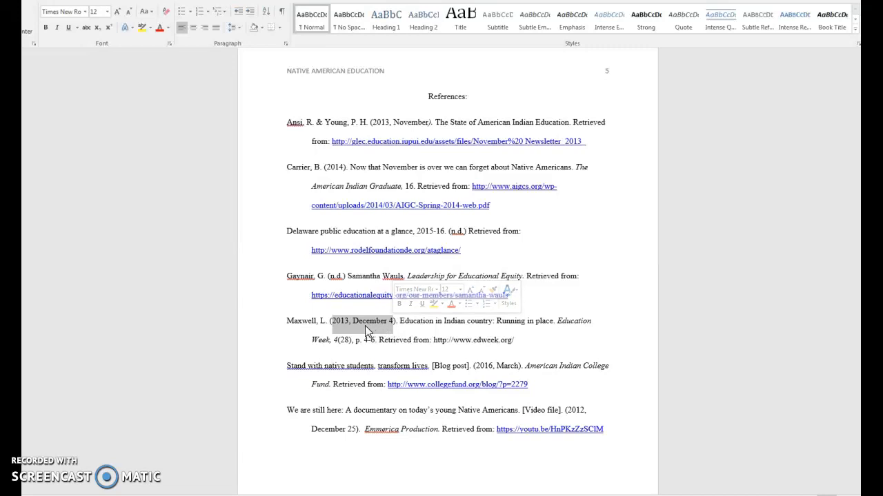
pyautogui.click(364, 326)
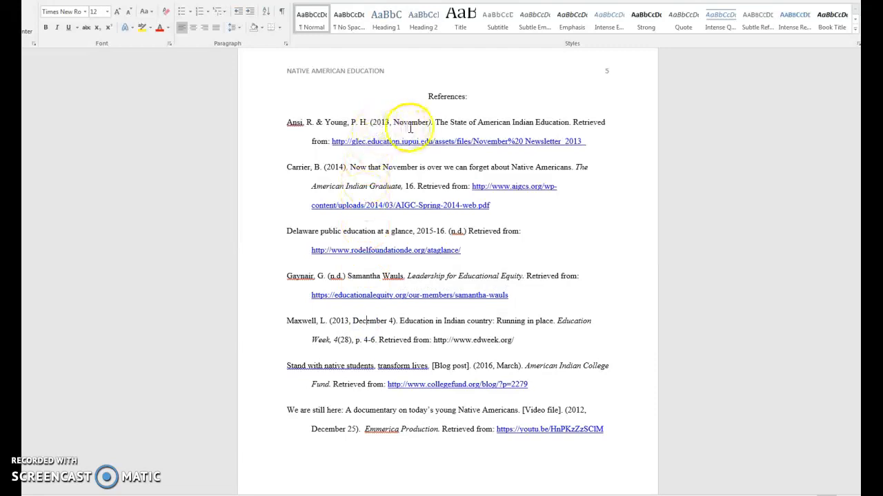
pyautogui.click(433, 122)
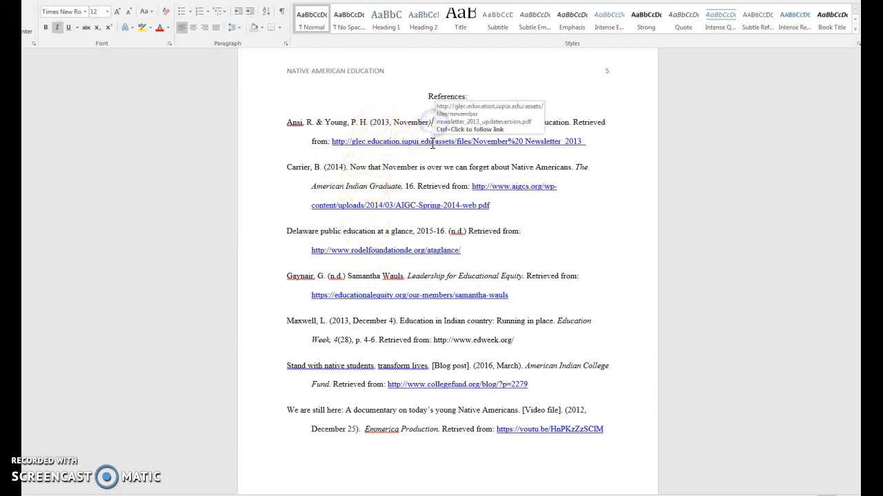
pyautogui.click(418, 123)
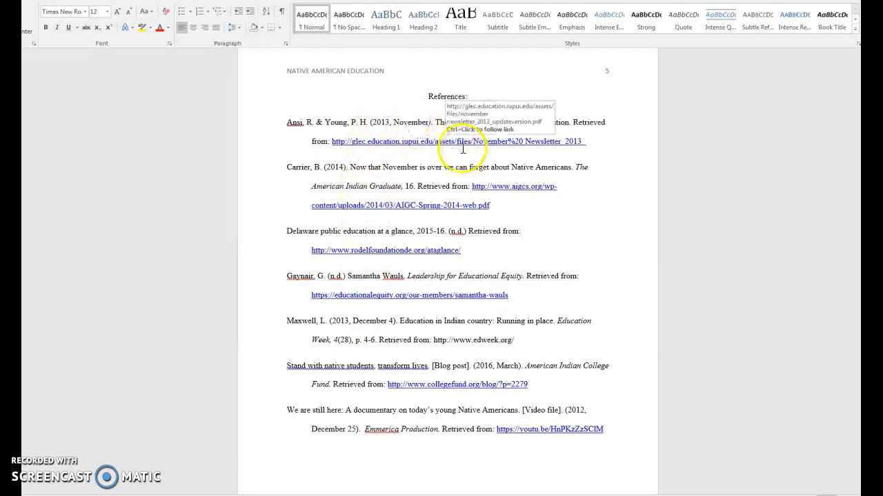
# Step: Change the first reference's title to sentence case: "The state of American Indian education"
pyautogui.click(437, 123)
pyautogui.moveTo(437, 123); pyautogui.dragTo(571, 123)
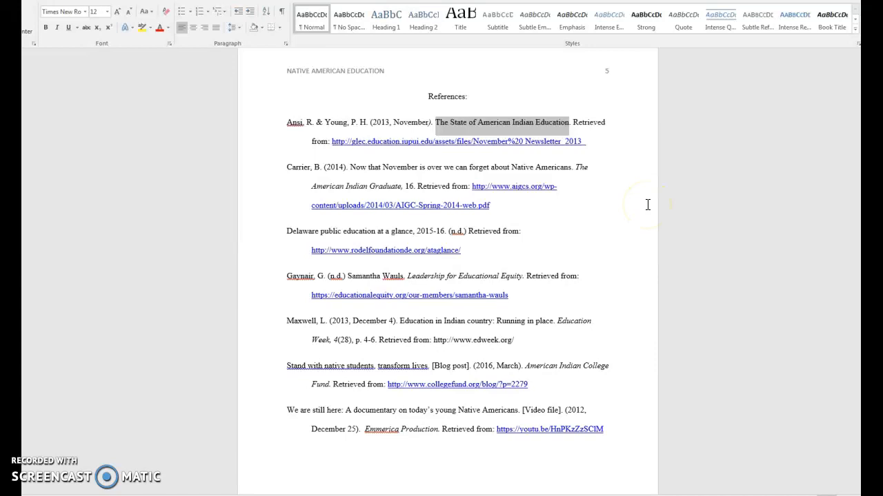
pyautogui.click(441, 128)
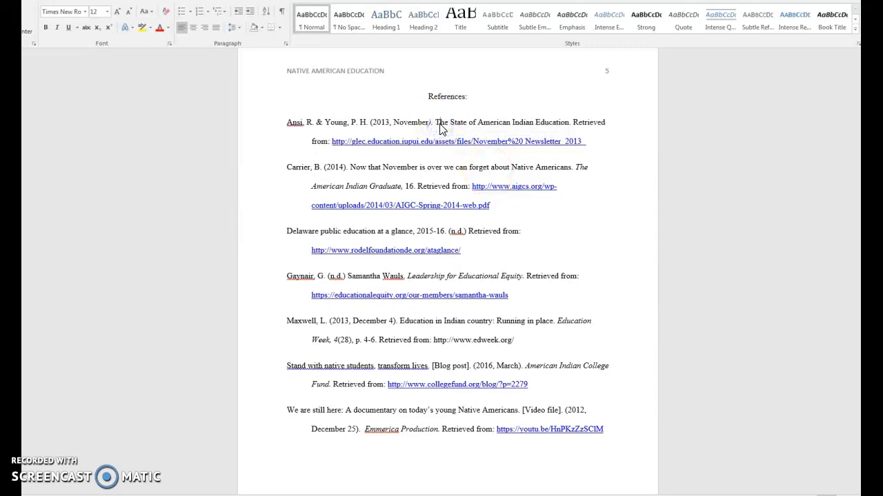
pyautogui.click(483, 123)
pyautogui.click(515, 121)
pyautogui.moveTo(453, 126); pyautogui.dragTo(450, 125)
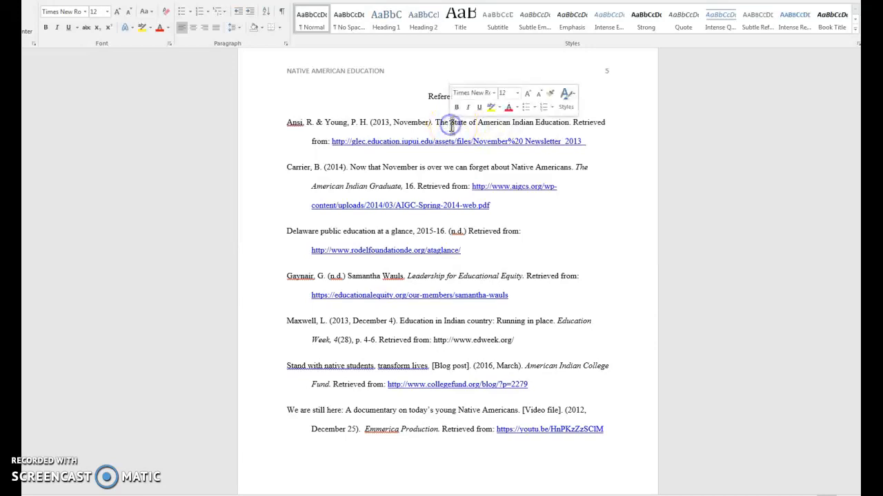
pyautogui.write('s')
pyautogui.moveTo(531, 122); pyautogui.dragTo(537, 122)
pyautogui.write('e')
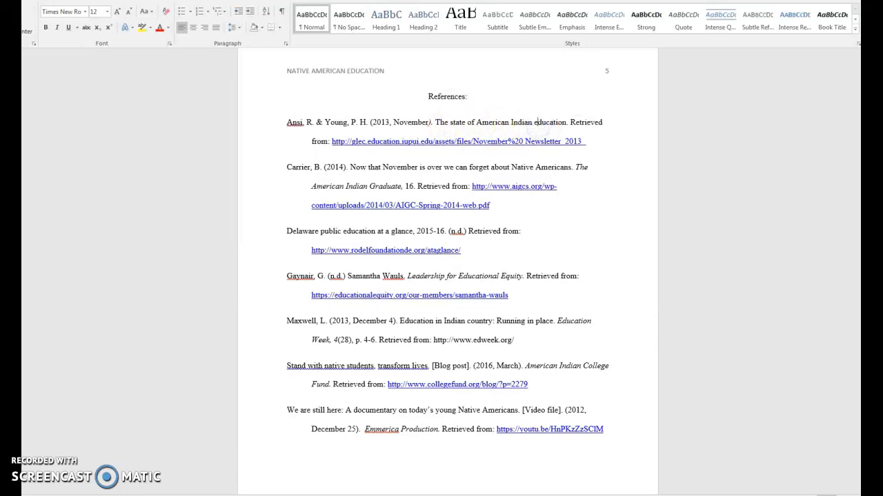
# Step: Select the second reference's article title, "Now that November is over we can forget about Native Americans", to check its capitalization
pyautogui.click(569, 122)
pyautogui.moveTo(349, 168); pyautogui.dragTo(557, 172)
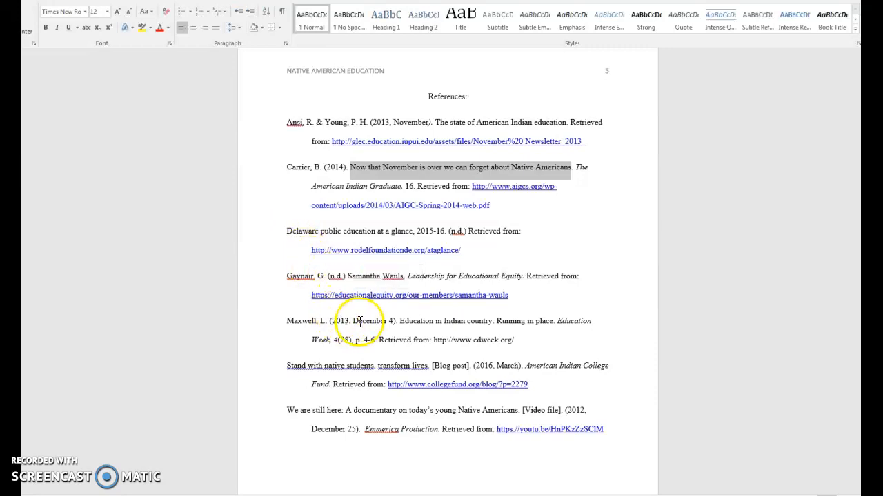
# Step: Check the capitalization of the Education Week article title, and examine the first reference's title and retrieval URL
pyautogui.moveTo(401, 321); pyautogui.dragTo(556, 320)
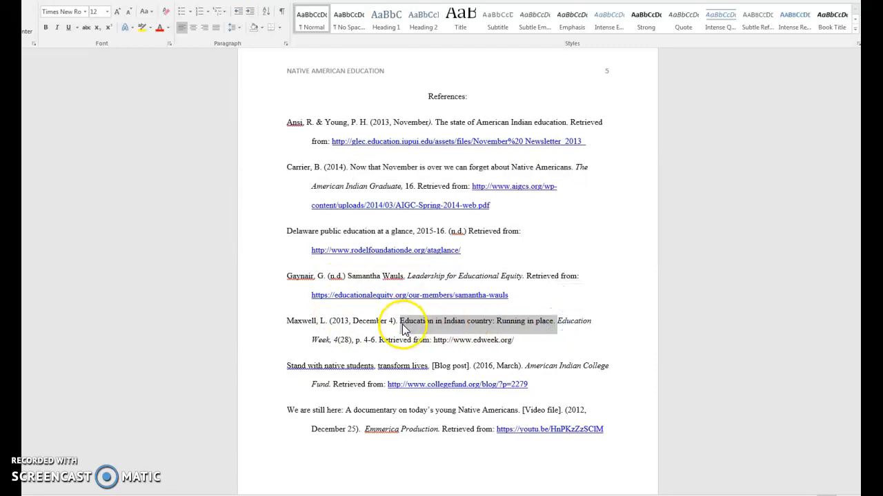
pyautogui.click(552, 321)
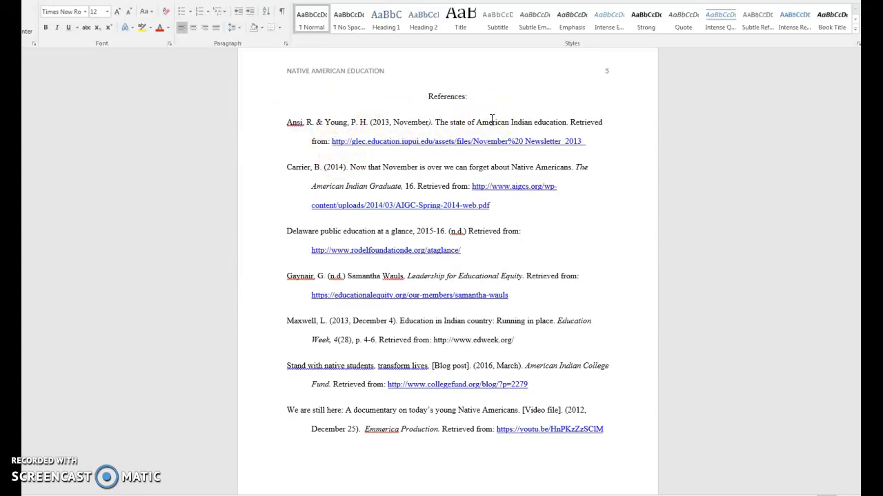
pyautogui.click(569, 122)
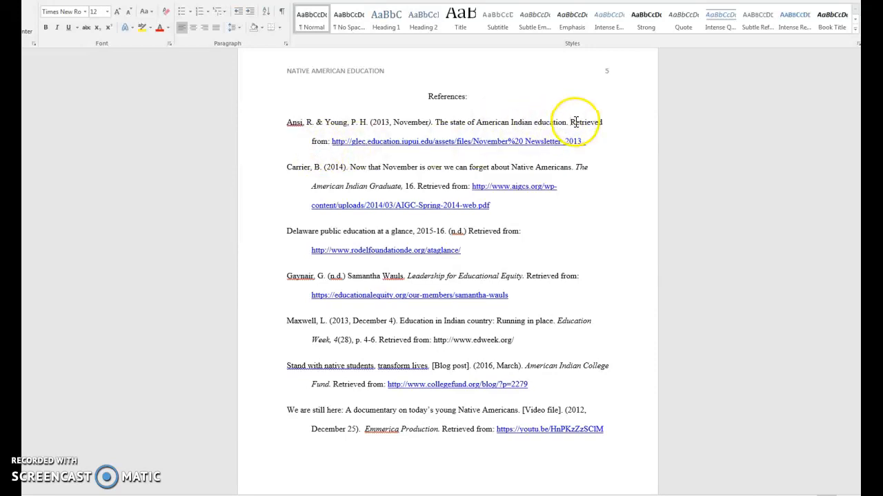
pyautogui.moveTo(331, 141); pyautogui.dragTo(581, 150)
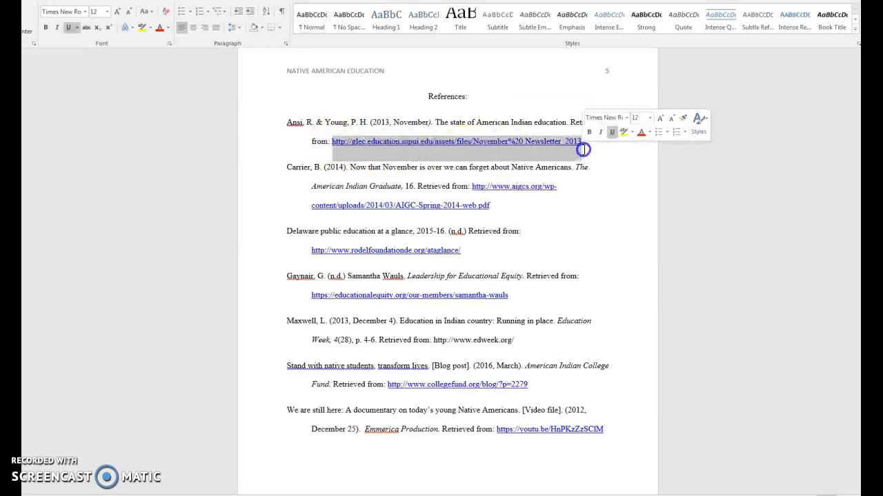
pyautogui.click(588, 147)
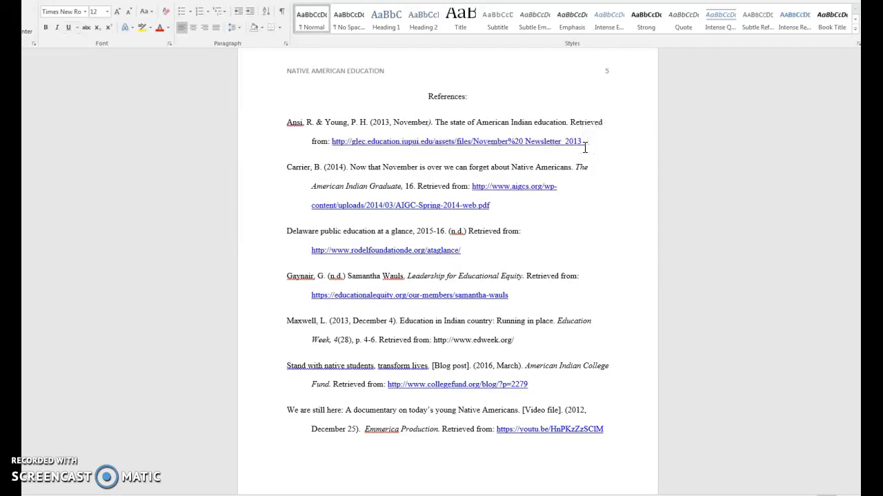
pyautogui.moveTo(435, 122); pyautogui.dragTo(556, 126)
pyautogui.click(595, 144)
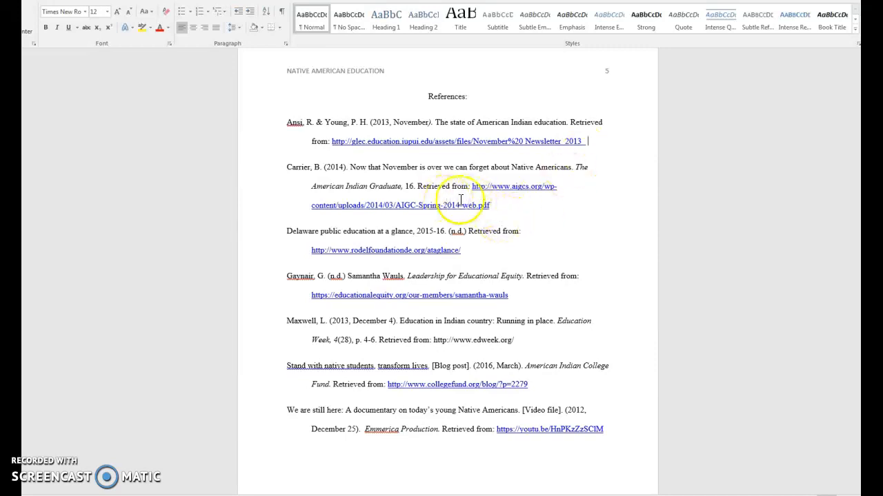
# Step: Replace the second reference's "Retrieved from" statement and URL with "DOI: 111/2203314.10025"
pyautogui.moveTo(496, 205); pyautogui.dragTo(418, 193)
pyautogui.write('DOI: ')
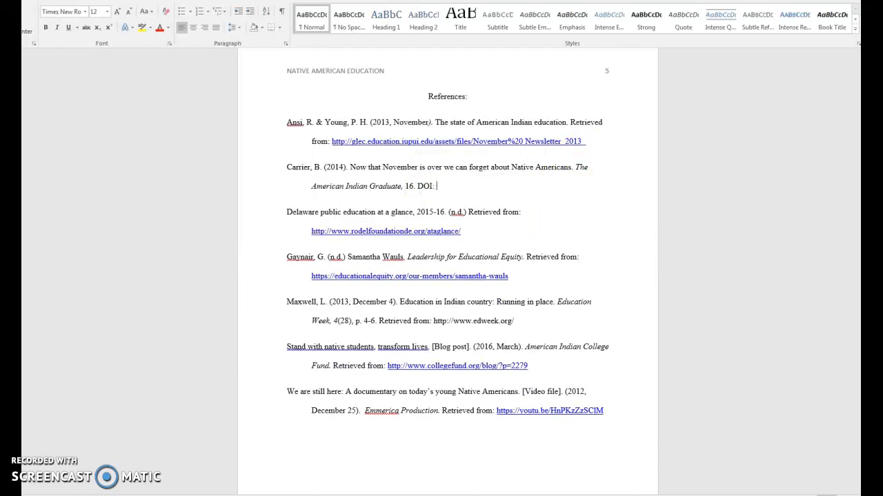
pyautogui.write('111/2203314.10025')
pyautogui.click(537, 196)
pyautogui.click(520, 190)
pyautogui.click(419, 188)
pyautogui.click(495, 187)
pyautogui.click(373, 131)
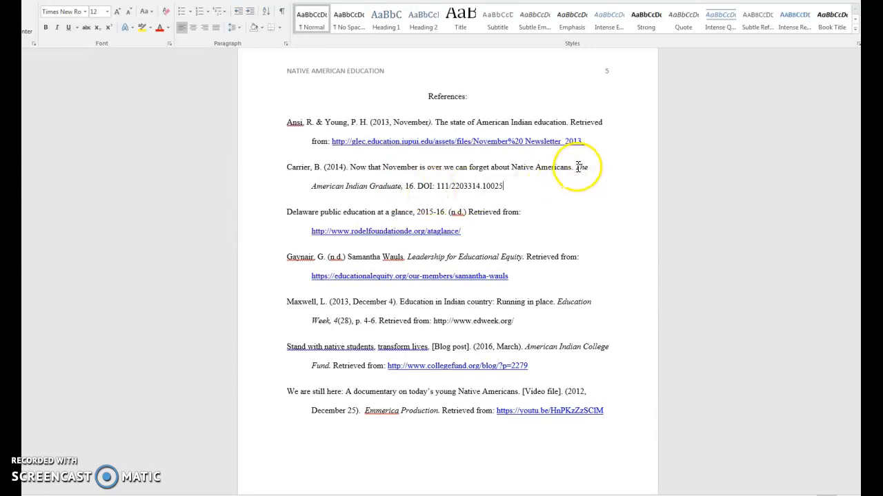
# Step: Examine the journal title, volume number and parenthesized issue number in the Education Week reference, comparing them with the second reference
pyautogui.click(405, 186)
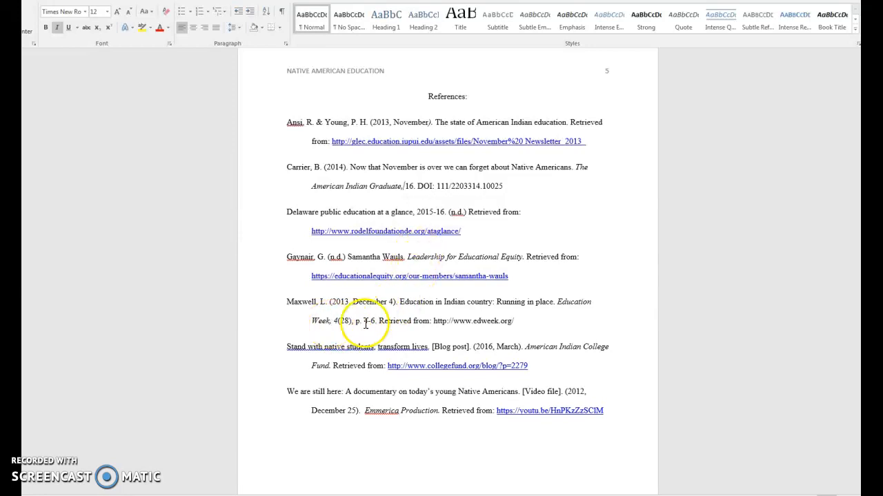
pyautogui.click(557, 303)
pyautogui.moveTo(334, 322); pyautogui.dragTo(358, 322)
pyautogui.click(338, 322)
pyautogui.click(334, 323)
pyautogui.moveTo(335, 322); pyautogui.dragTo(350, 323)
pyautogui.click(341, 323)
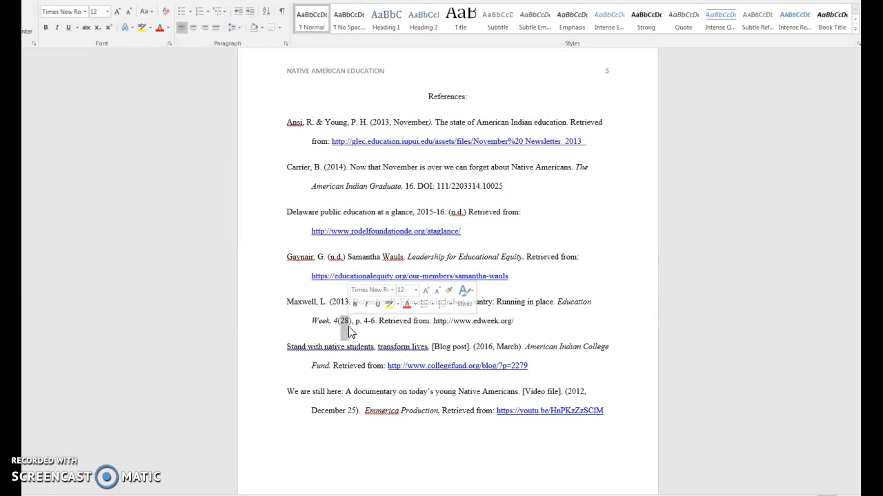
pyautogui.click(337, 327)
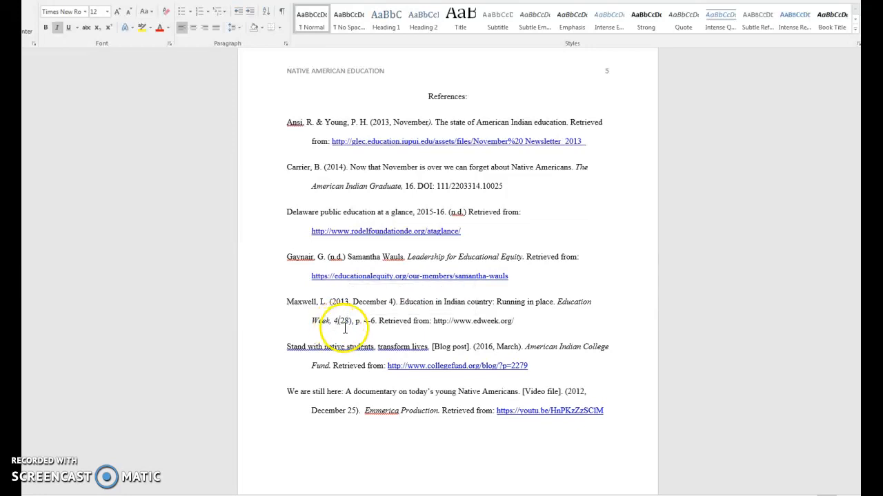
# Step: Delete the "p." before the page range 4-6 in the Education Week reference
pyautogui.click(355, 322)
pyautogui.moveTo(363, 321); pyautogui.dragTo(363, 321)
pyautogui.press('BackSpace')
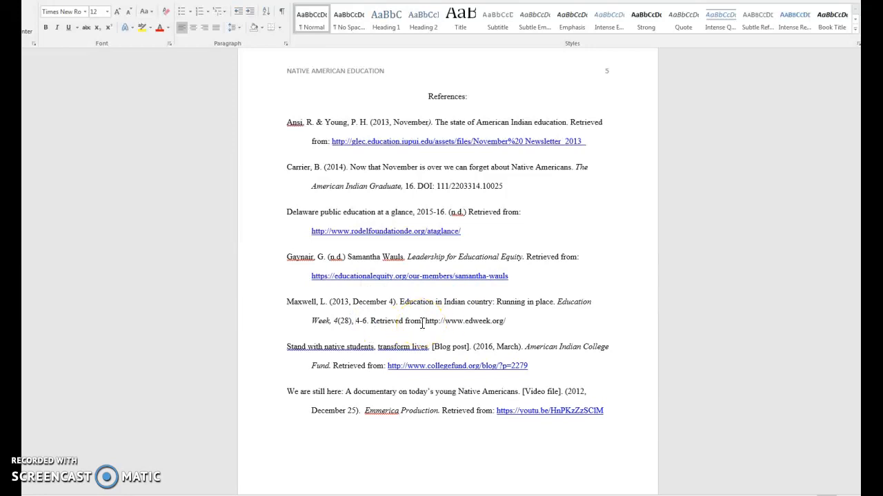
pyautogui.click(368, 321)
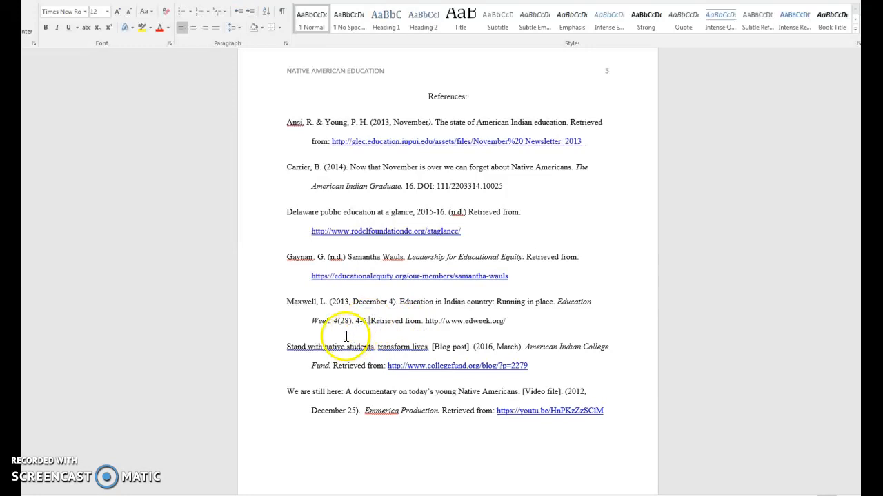
pyautogui.write('4')
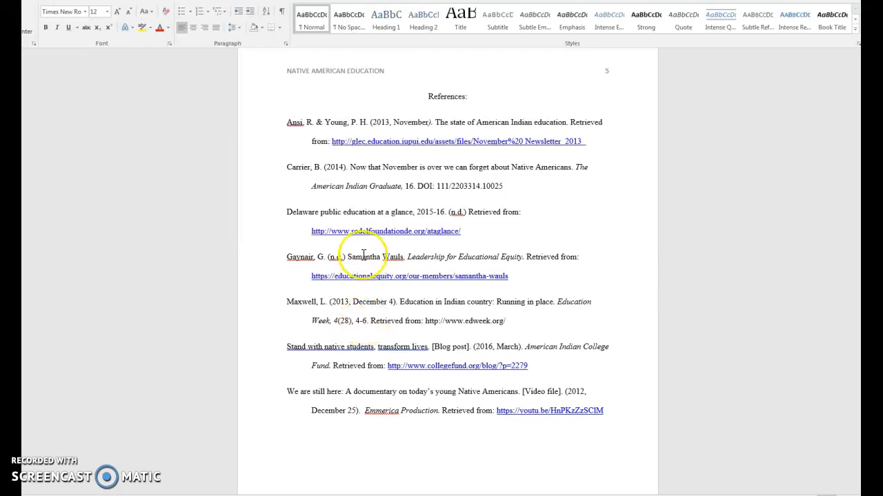
# Step: Compare the number after the journal title in the second reference with the volume, issue and pages in the Education Week reference
pyautogui.click(409, 185)
pyautogui.doubleClick(411, 185)
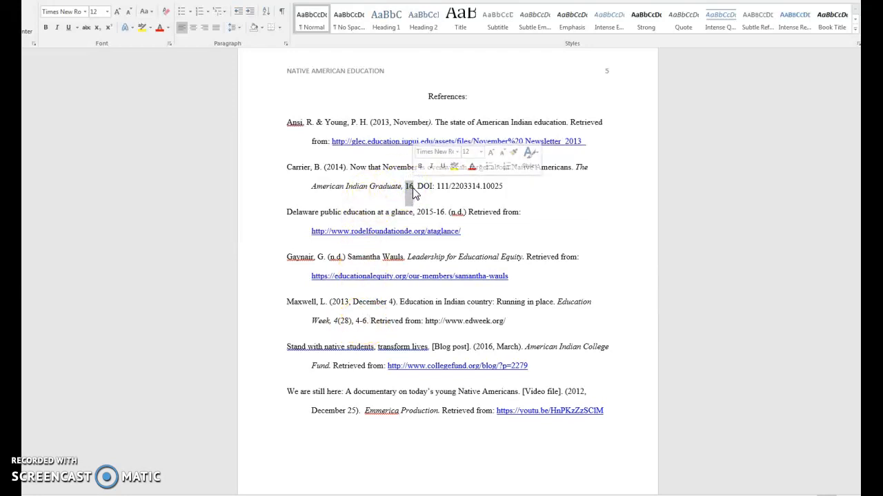
pyautogui.click(415, 190)
pyautogui.write('.')
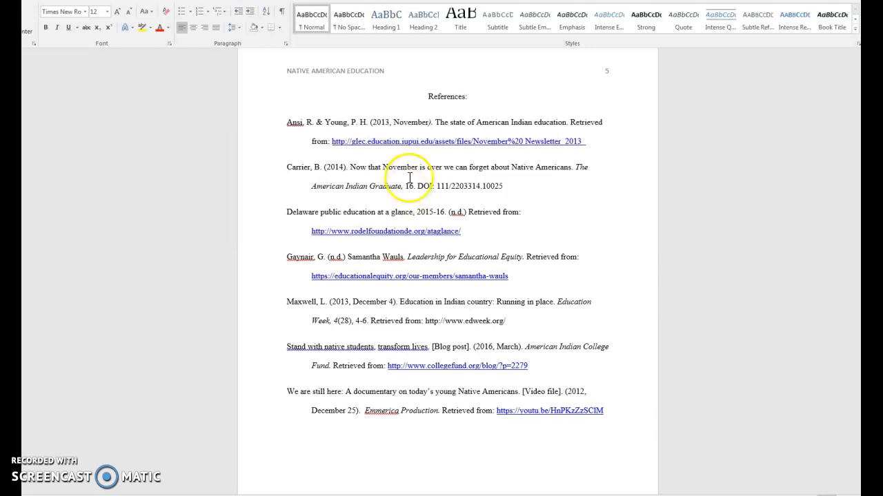
pyautogui.moveTo(334, 322); pyautogui.dragTo(370, 322)
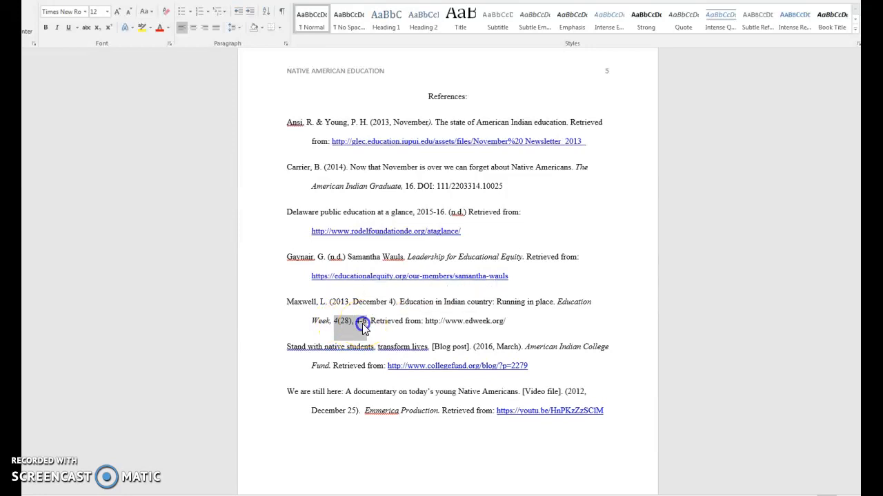
pyautogui.click(363, 322)
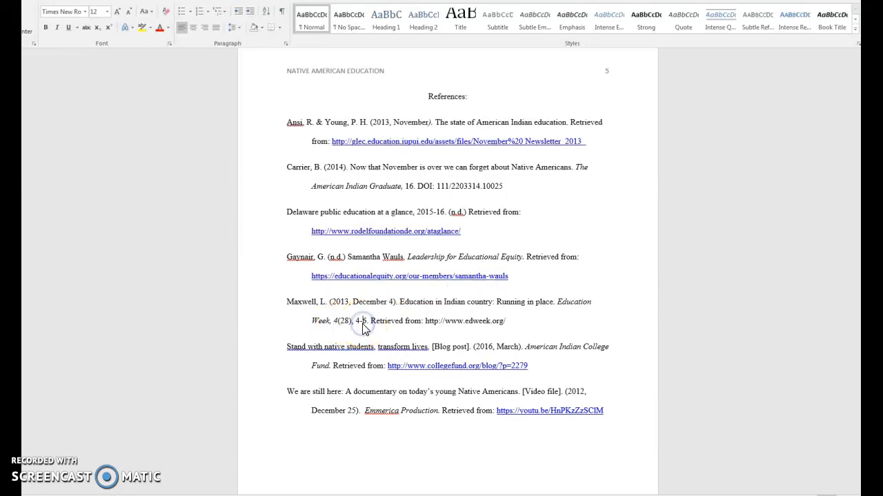
pyautogui.doubleClick(409, 187)
pyautogui.click(415, 187)
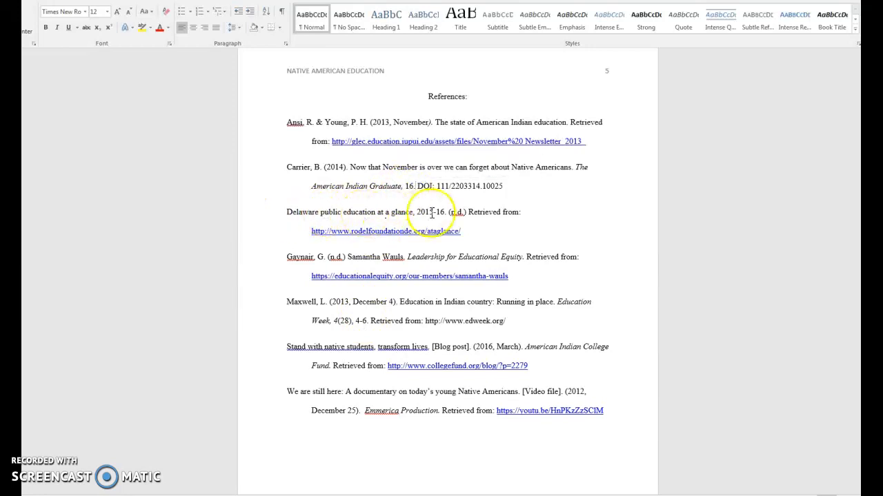
# Step: Add a period after "(n.d.)" in the Delaware public education reference
pyautogui.click(446, 212)
pyautogui.write('.')
pyautogui.moveTo(451, 212); pyautogui.dragTo(466, 213)
pyautogui.click(464, 213)
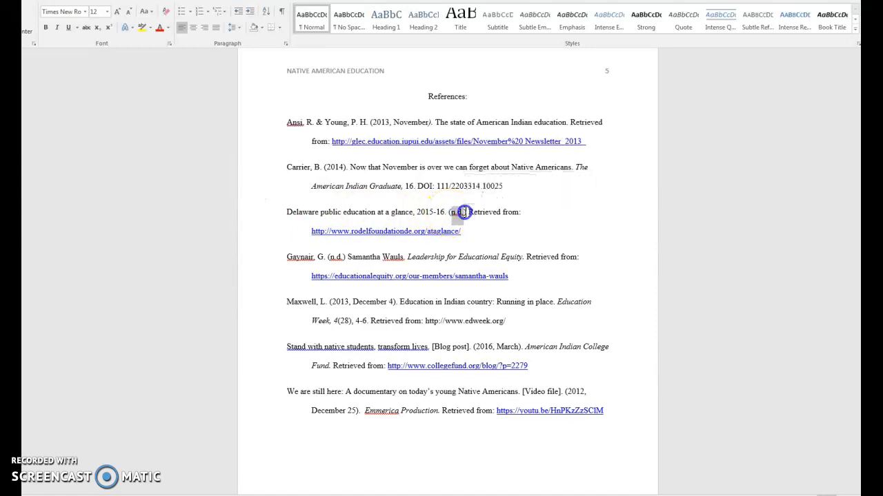
pyautogui.click(466, 213)
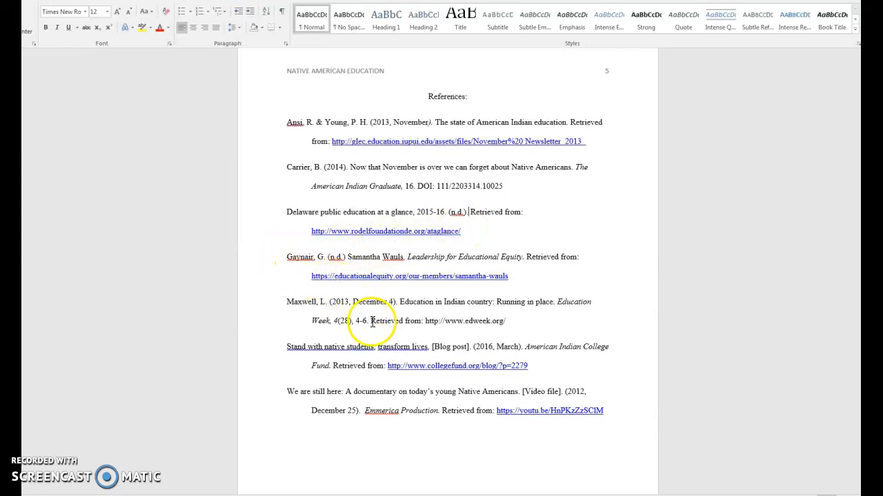
# Step: Remove the italics from "Leadership for Educational Equity" in the fourth reference and replace the comma before it with a colon
pyautogui.moveTo(409, 260); pyautogui.dragTo(522, 258)
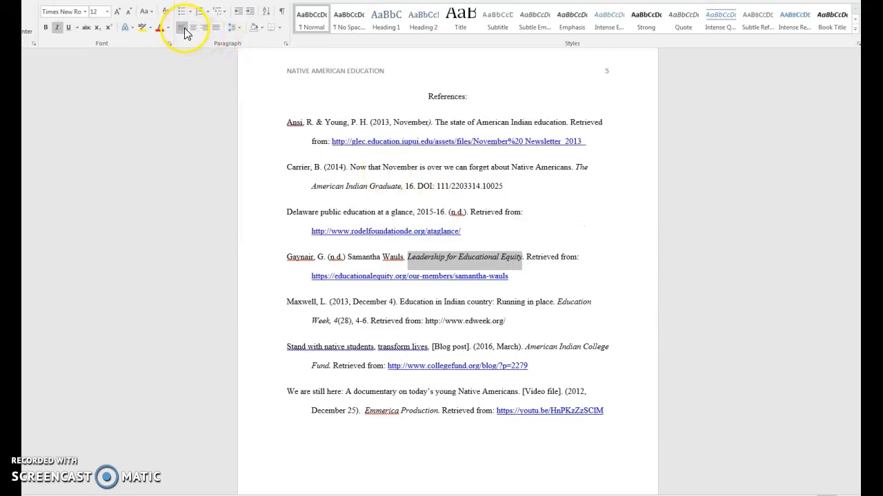
pyautogui.click(58, 31)
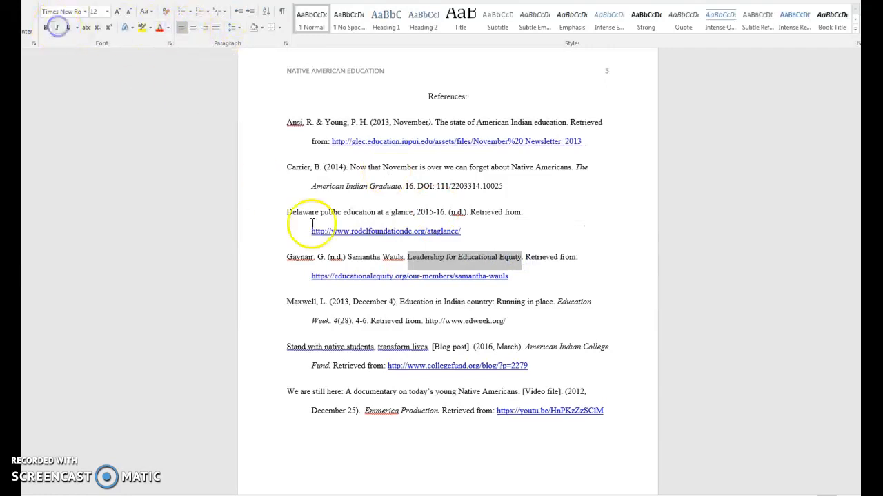
pyautogui.click(406, 256)
pyautogui.press('BackSpace')
pyautogui.write(':')
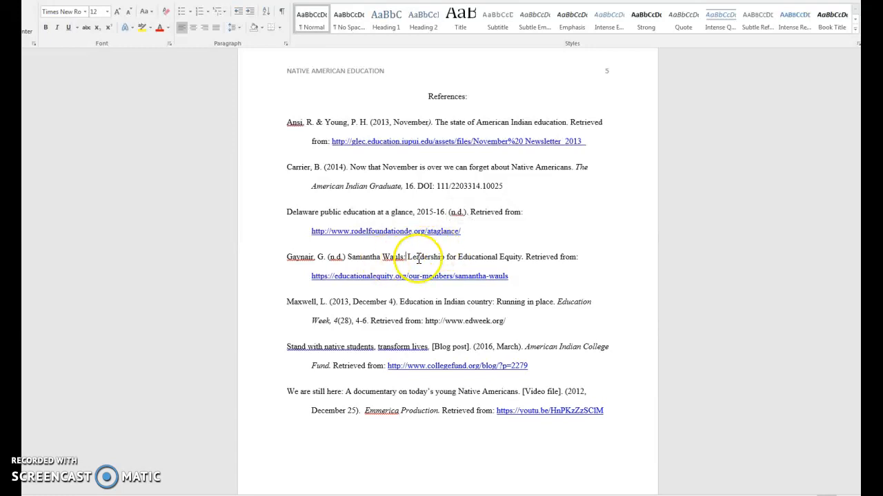
# Step: Change the fourth reference's title wording to sentence case: "Leadership for educational equity"
pyautogui.click(462, 257)
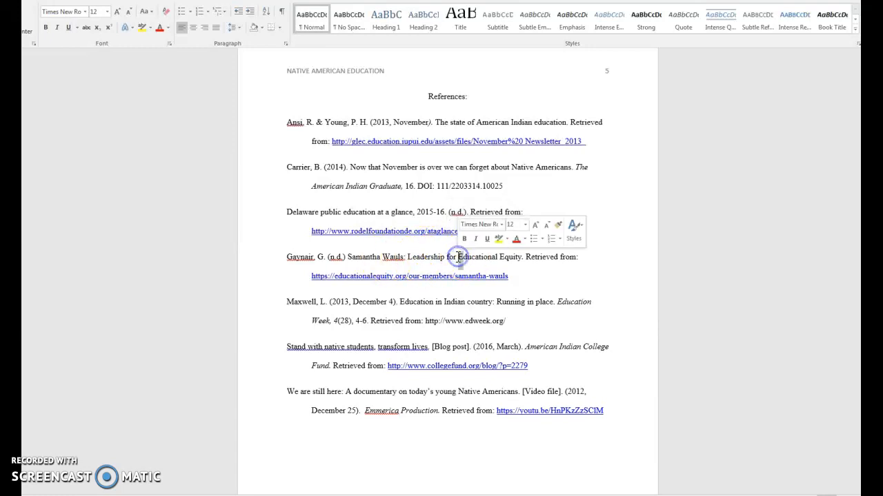
pyautogui.write('e')
pyautogui.moveTo(501, 259); pyautogui.dragTo(498, 258)
pyautogui.write('e')
pyautogui.click(526, 266)
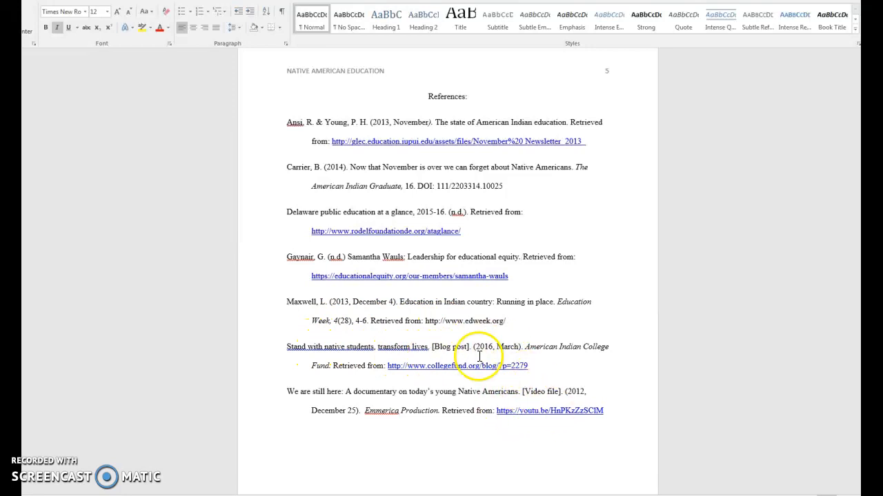
# Step: Compare the retrieval statements and end punctuation of the fourth reference and the Education Week reference
pyautogui.click(525, 324)
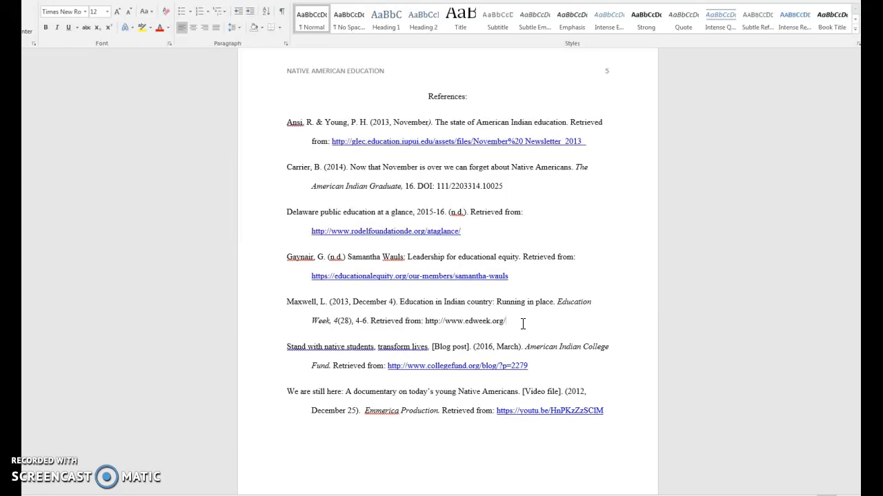
pyautogui.click(523, 328)
pyautogui.scroll(1, 523, 328)
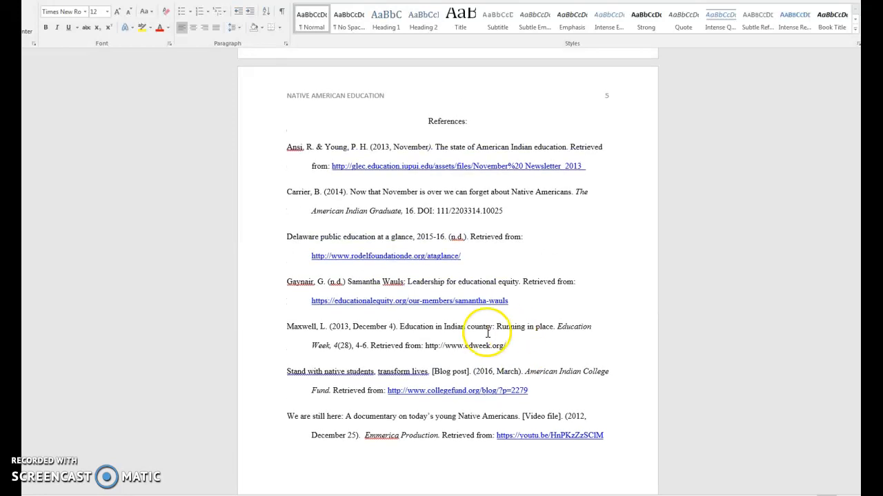
pyautogui.moveTo(522, 282); pyautogui.dragTo(522, 300)
pyautogui.moveTo(508, 347); pyautogui.dragTo(371, 347)
pyautogui.click(526, 289)
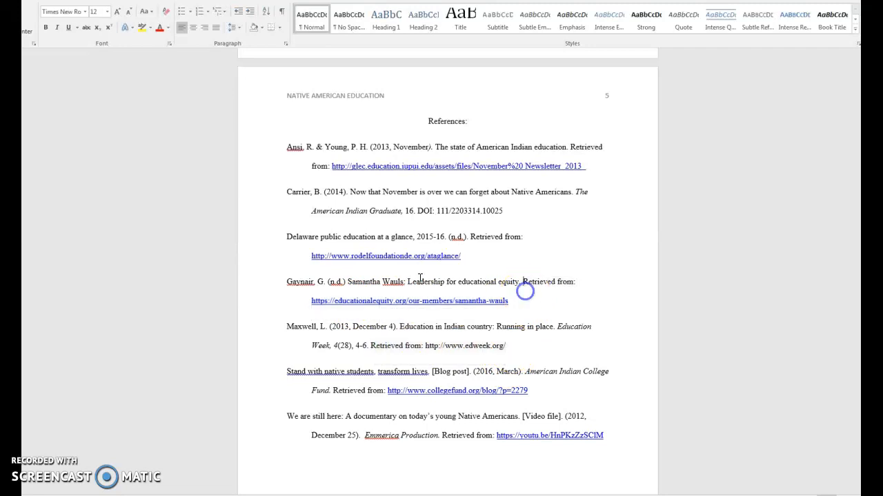
# Step: Examine the whole fourth reference and its URL, and the article title in the Education Week reference
pyautogui.moveTo(287, 282); pyautogui.dragTo(514, 300)
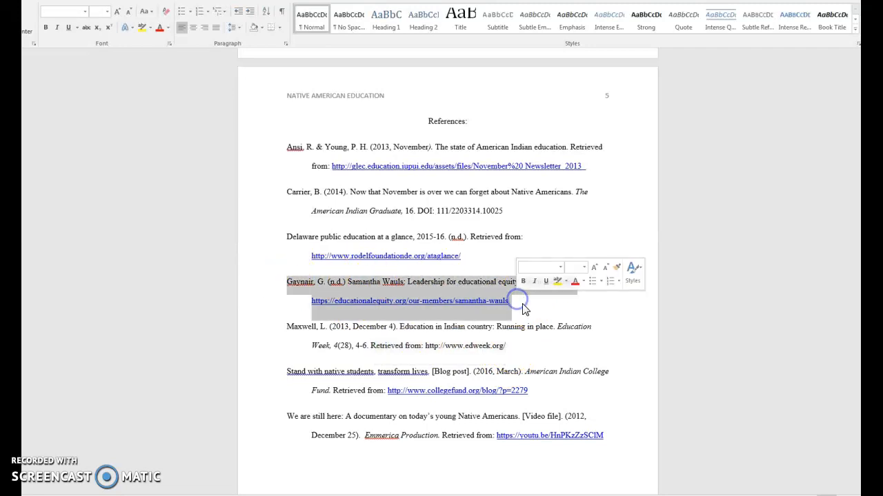
pyautogui.click(433, 282)
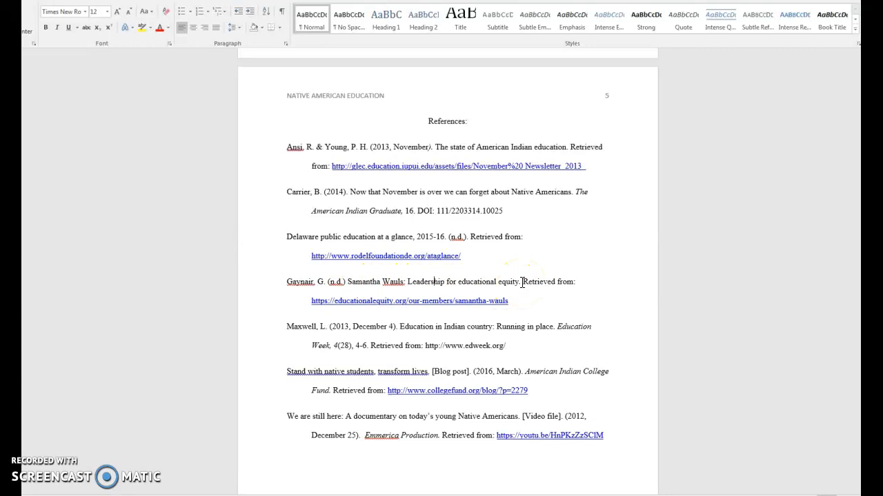
pyautogui.moveTo(508, 301); pyautogui.dragTo(312, 302)
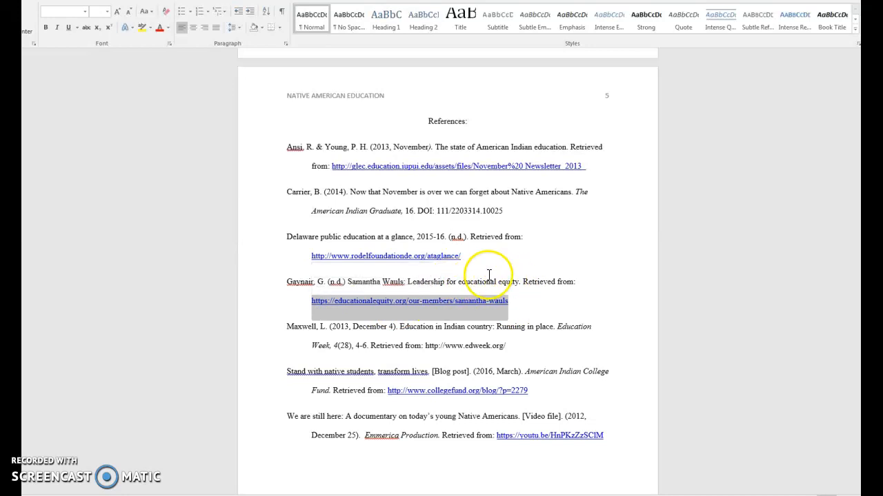
pyautogui.click(508, 343)
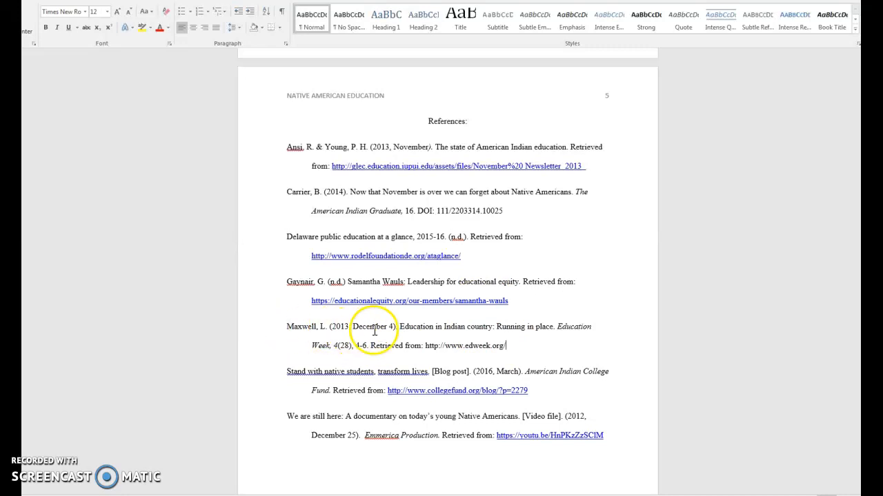
pyautogui.moveTo(400, 327); pyautogui.dragTo(551, 327)
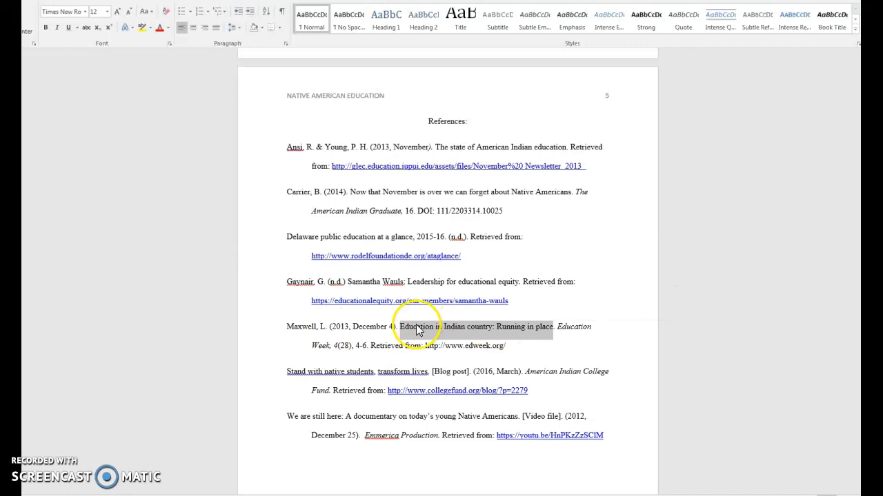
pyautogui.click(522, 325)
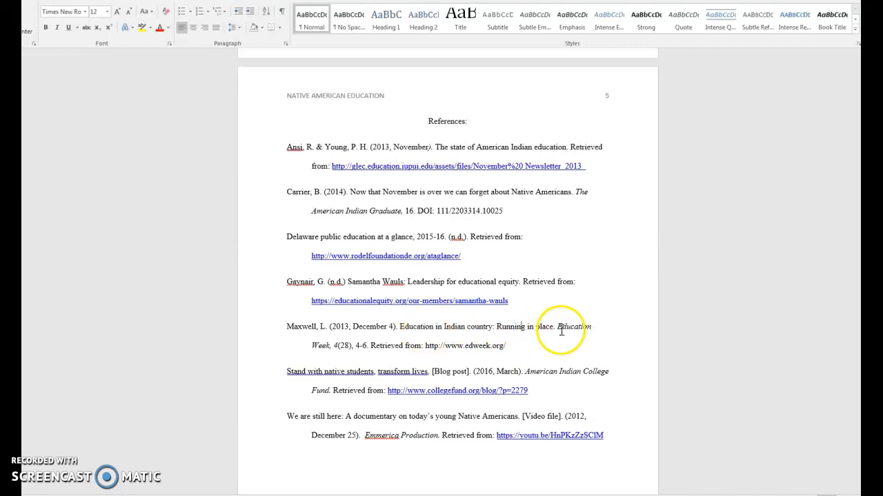
# Step: Examine the journal title, volume, issue, page range and retrieval URL in the Education Week reference
pyautogui.moveTo(557, 327); pyautogui.dragTo(368, 349)
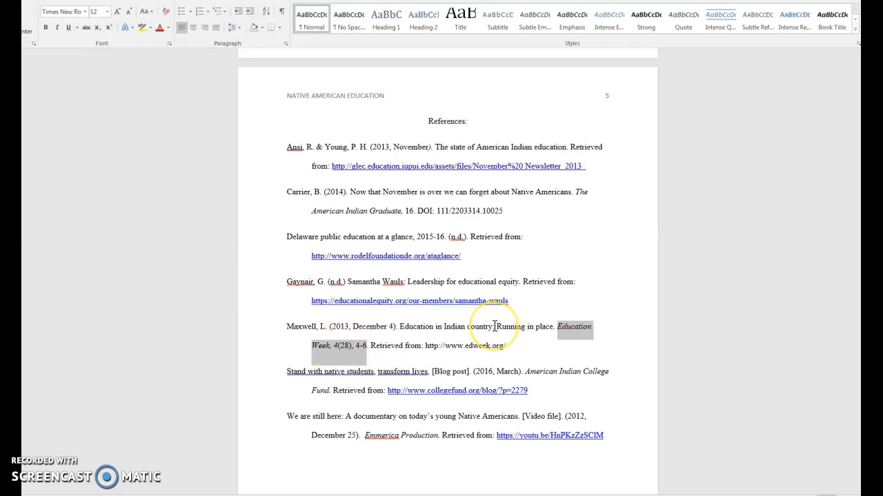
pyautogui.click(480, 349)
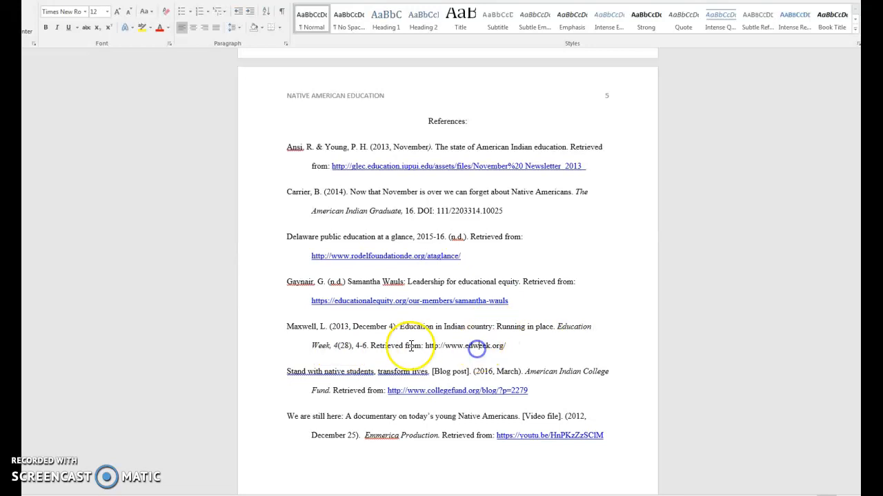
pyautogui.moveTo(414, 347); pyautogui.dragTo(508, 349)
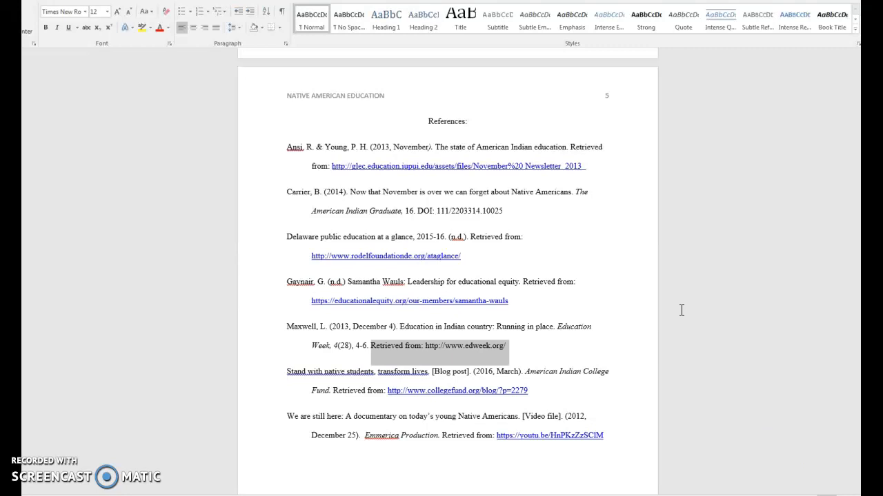
pyautogui.click(502, 356)
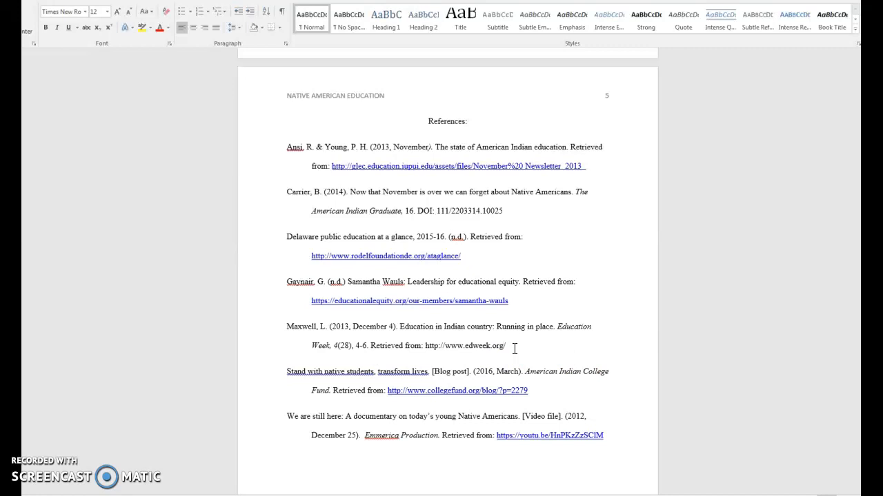
pyautogui.moveTo(564, 326); pyautogui.dragTo(331, 350)
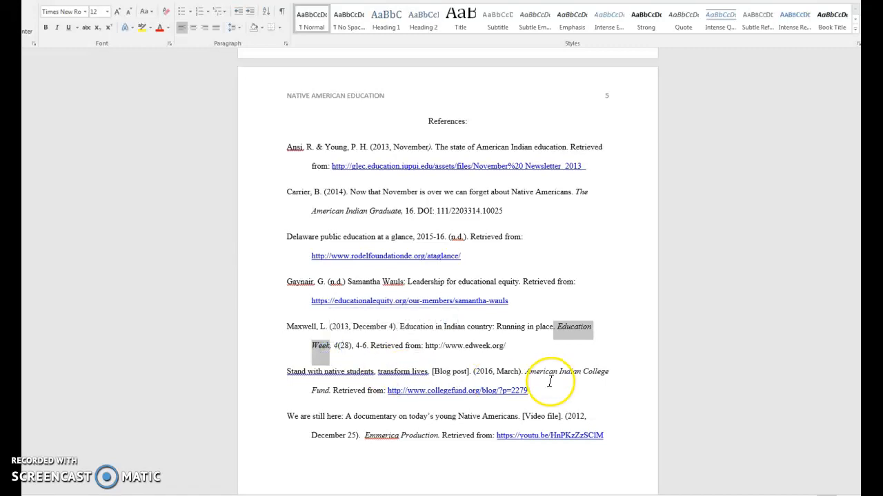
pyautogui.click(468, 348)
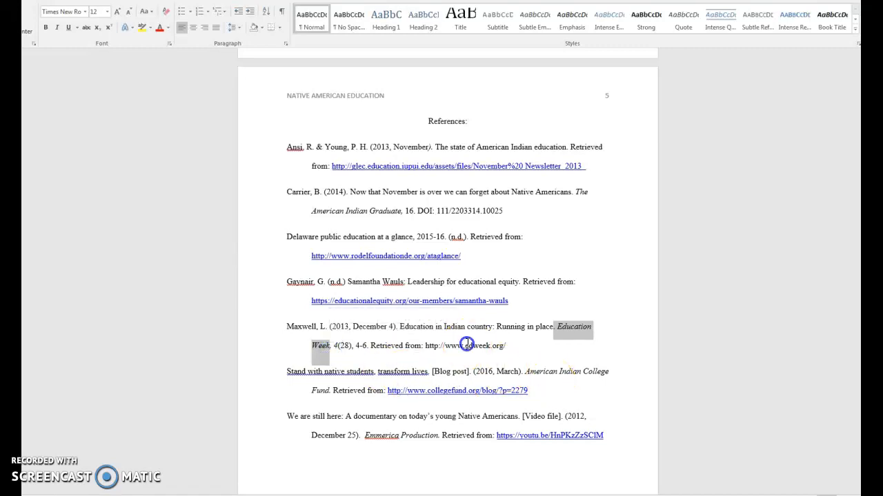
pyautogui.moveTo(505, 347); pyautogui.dragTo(429, 347)
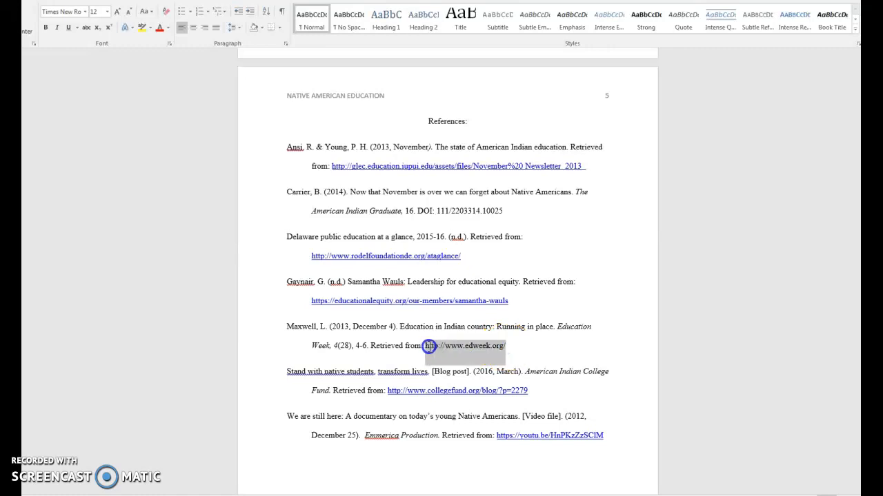
pyautogui.click(534, 349)
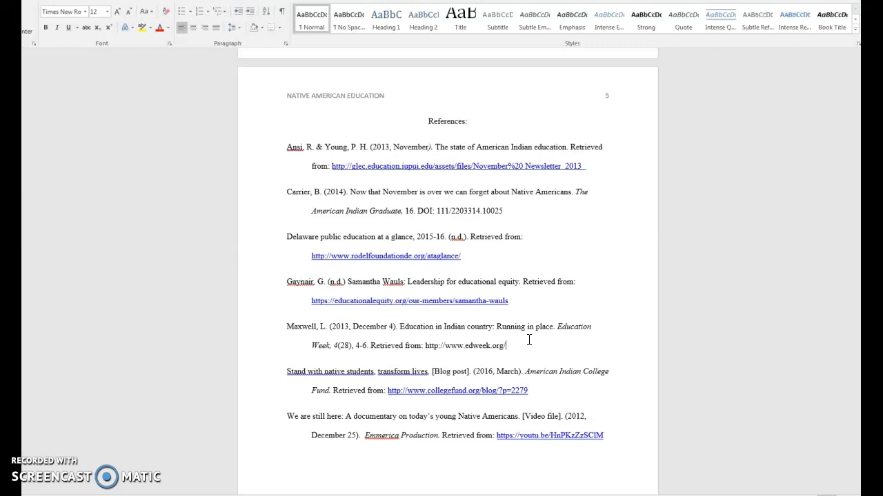
pyautogui.click(597, 327)
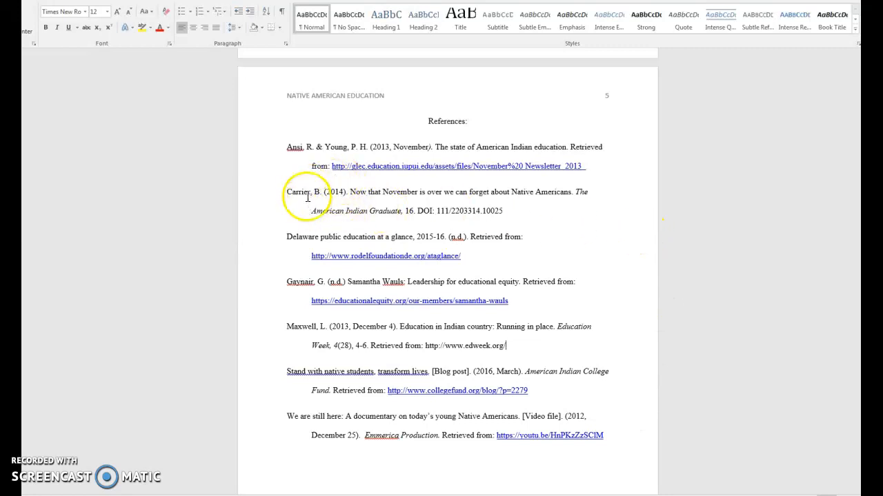
# Step: Remove the author from the second reference and move the title "Now that November is over we can forget about Native Americans." before (2014)
pyautogui.moveTo(322, 193); pyautogui.dragTo(291, 192)
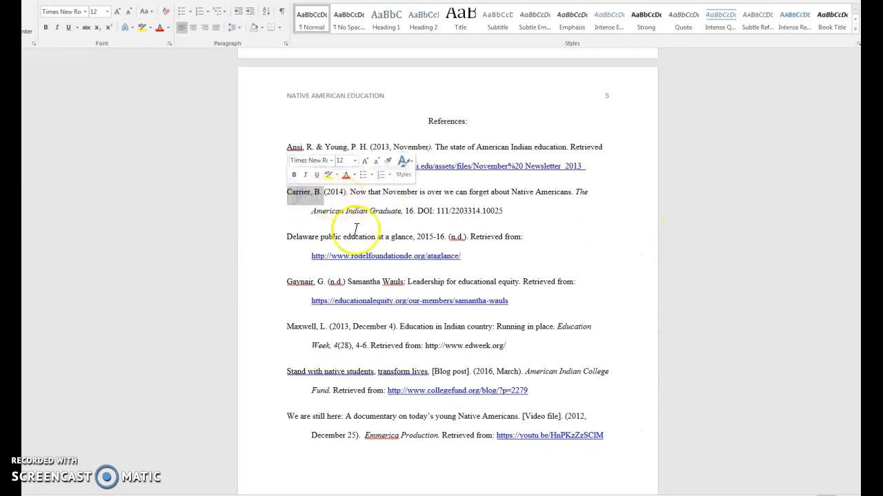
pyautogui.click(384, 238)
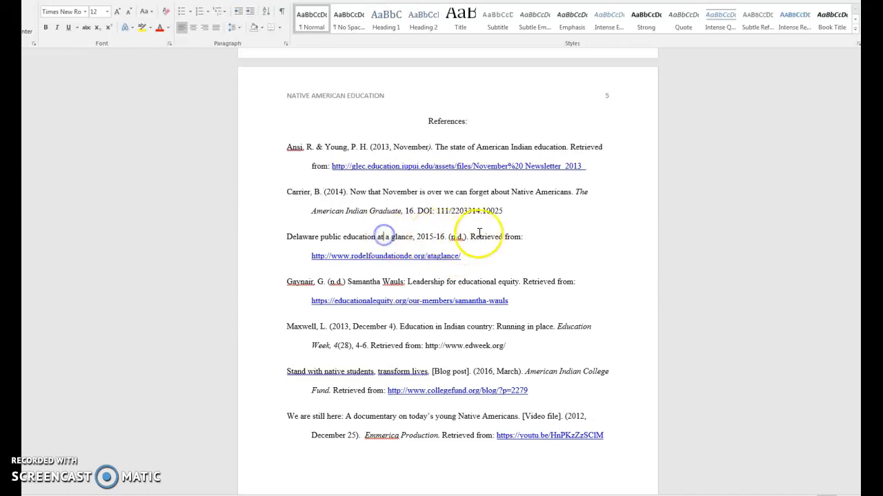
pyautogui.moveTo(322, 192); pyautogui.dragTo(540, 192)
pyautogui.press('Delete')
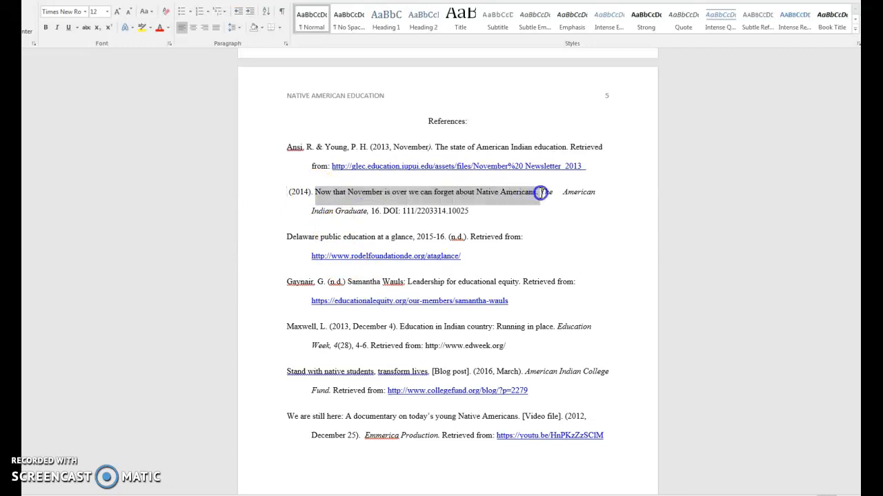
pyautogui.moveTo(372, 185); pyautogui.dragTo(287, 192)
pyautogui.click(517, 204)
pyautogui.click(360, 198)
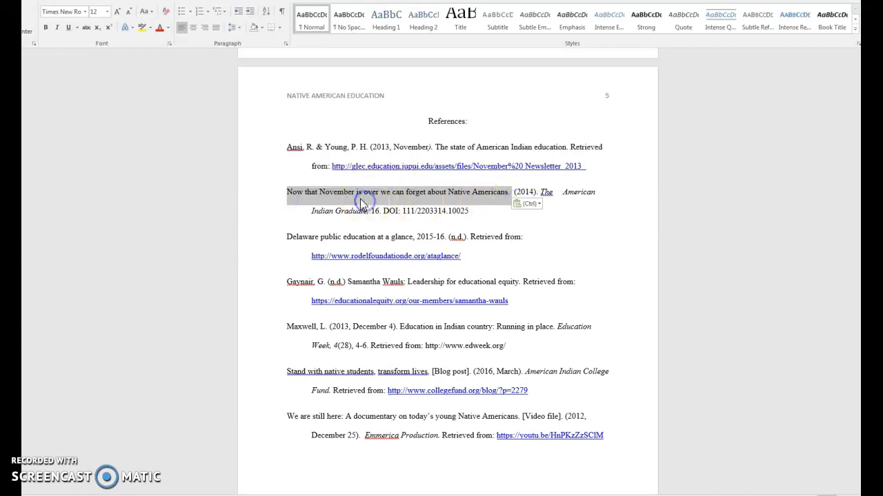
# Step: Delete the extra spacing between "The" and "American" in the second reference's journal title
pyautogui.click(336, 192)
pyautogui.click(525, 193)
pyautogui.moveTo(563, 193); pyautogui.dragTo(558, 193)
pyautogui.press('BackSpace')
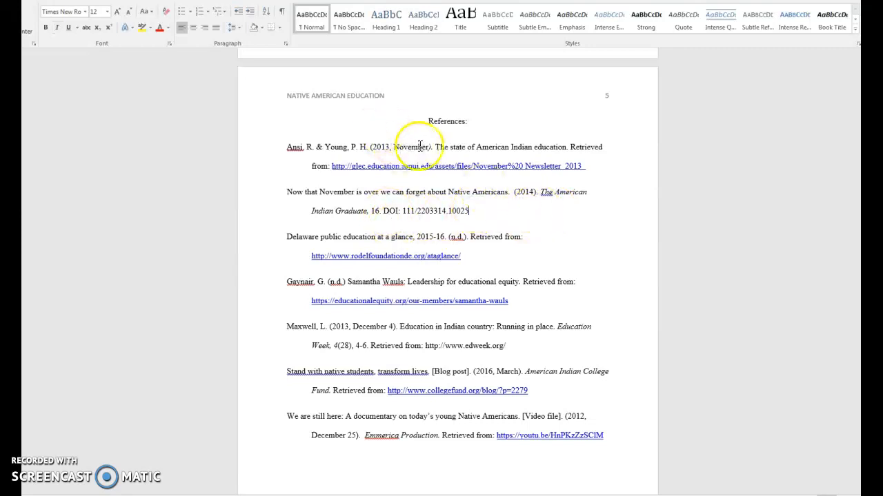
# Step: Remove both authors from the first reference and move the title "The state of American Indian education." before the date
pyautogui.moveTo(365, 147); pyautogui.dragTo(282, 147)
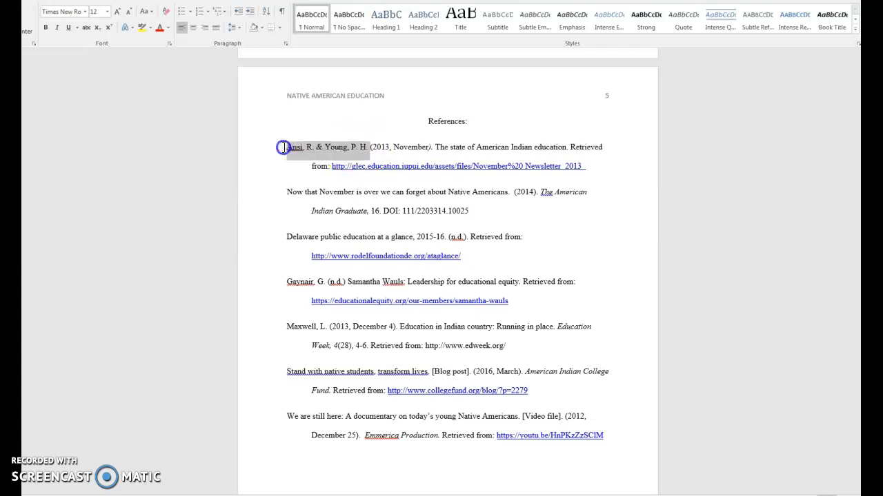
pyautogui.press('BackSpace')
pyautogui.moveTo(354, 147); pyautogui.dragTo(488, 147)
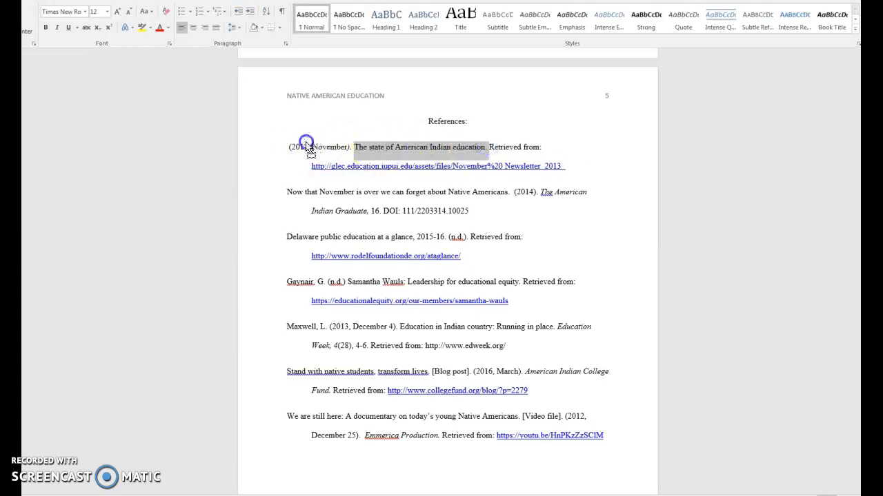
pyautogui.moveTo(287, 152); pyautogui.dragTo(286, 149)
pyautogui.click(283, 147)
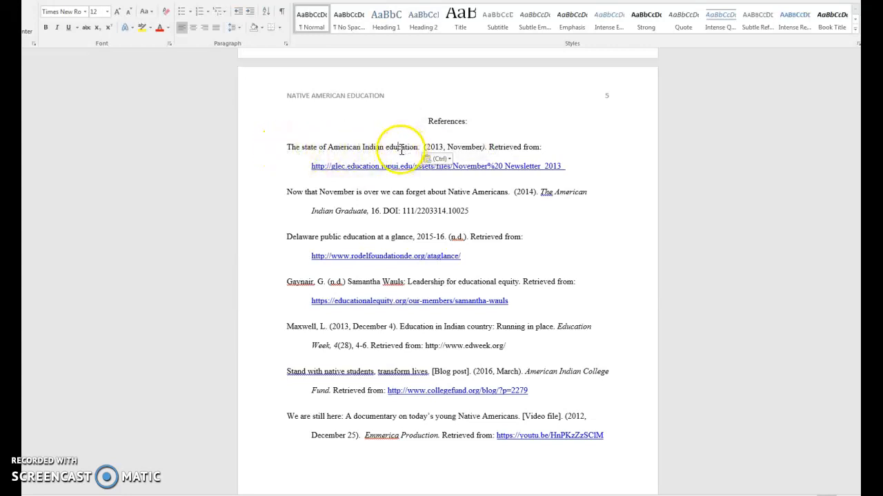
# Step: Check the date in parentheses and the end of the URL in the first reference
pyautogui.moveTo(424, 147); pyautogui.dragTo(484, 147)
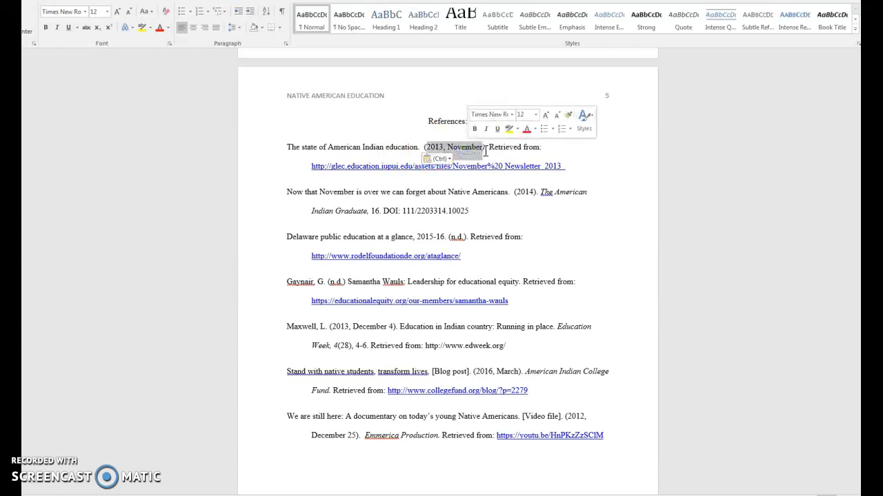
pyautogui.click(479, 152)
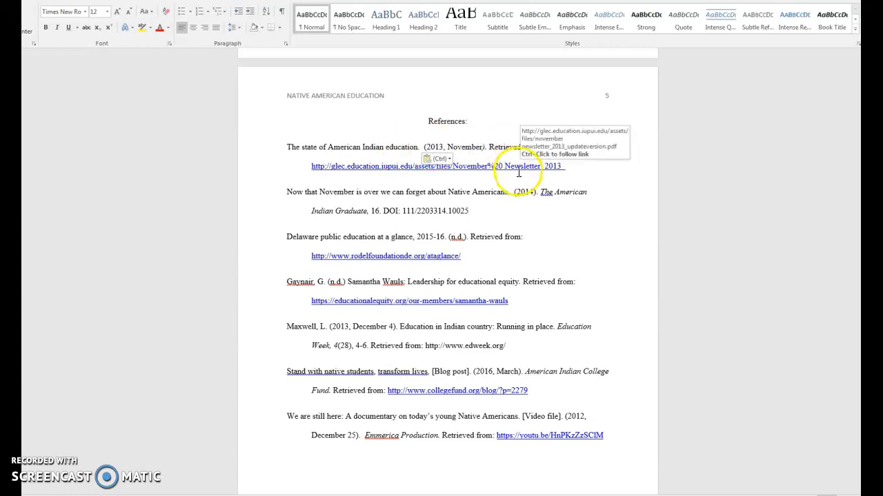
pyautogui.click(578, 170)
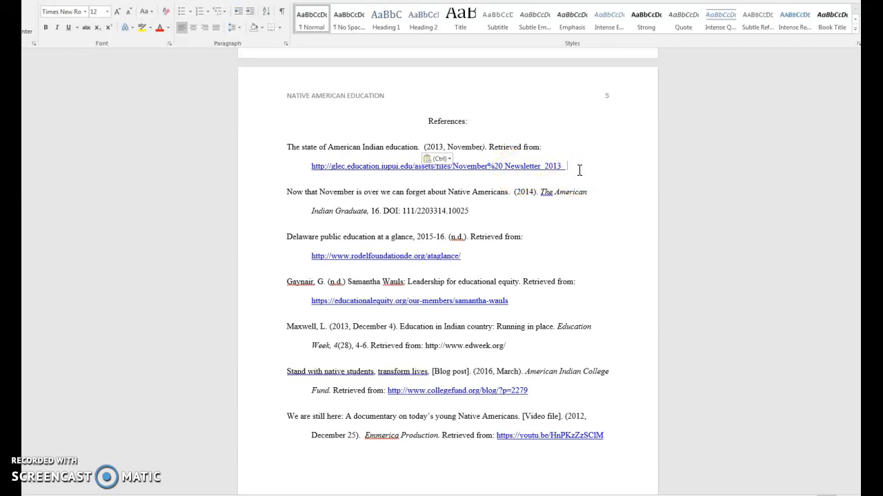
pyautogui.click(579, 170)
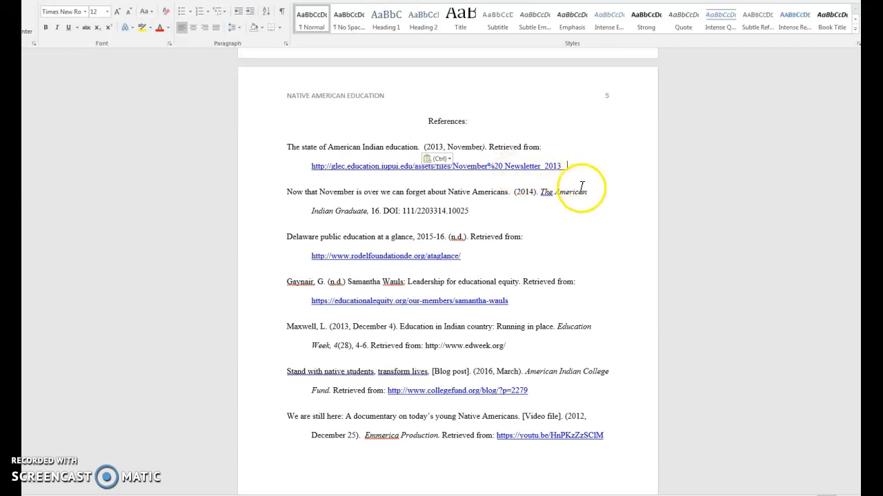